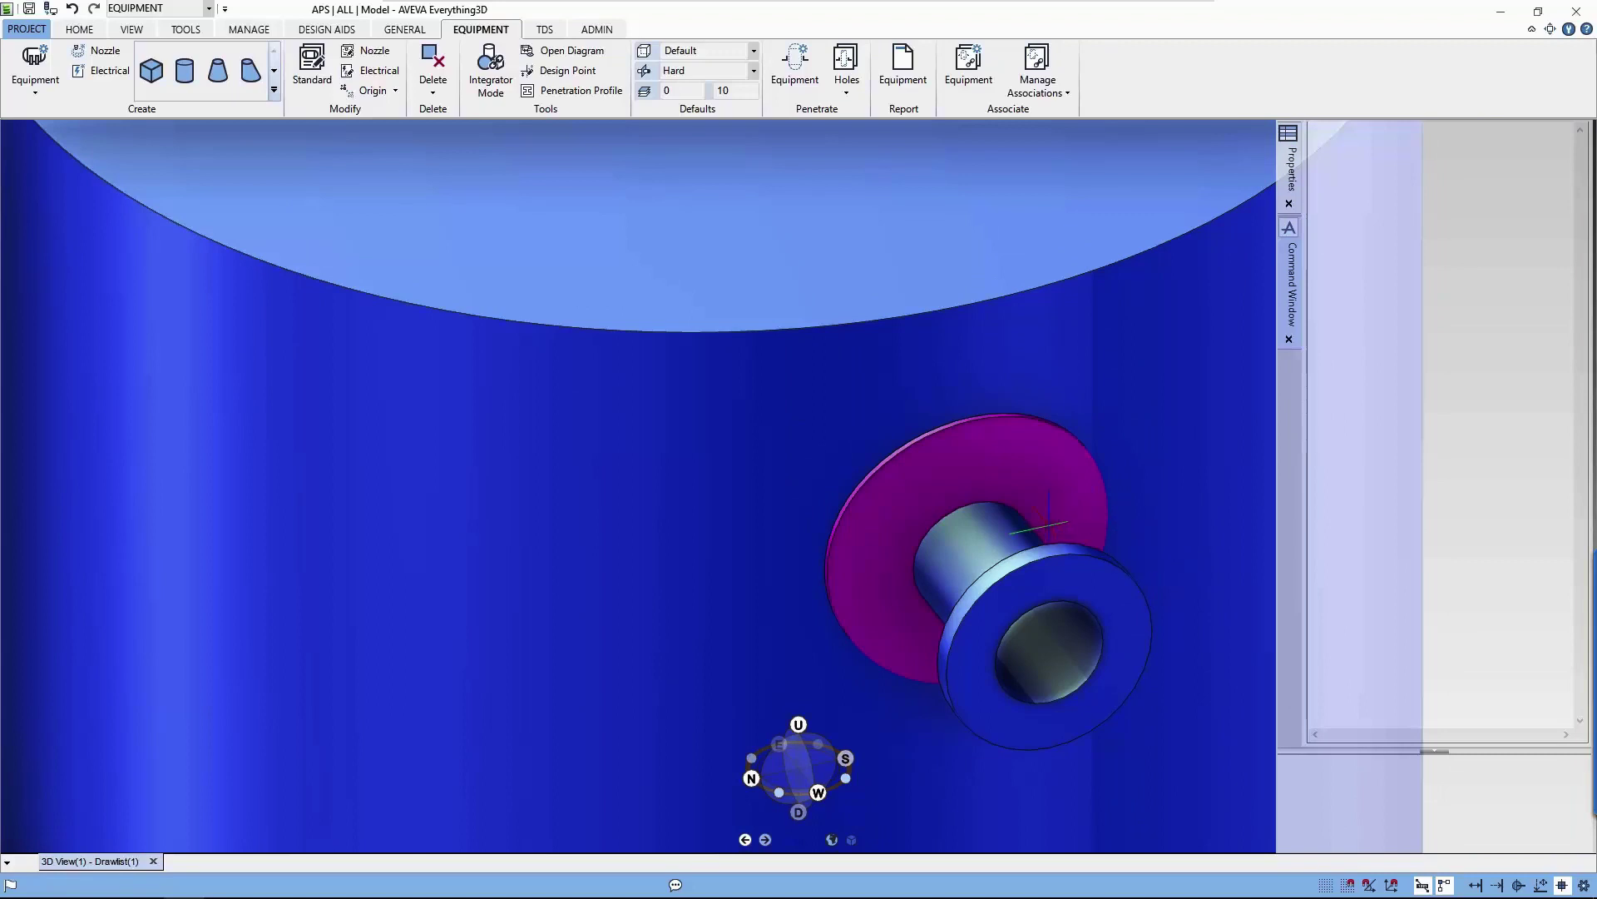
# - Bring the nozzle into side view and open Model Explorer from the TOOLS tab
pyautogui.moveTo(1040, 524); pyautogui.dragTo(956, 492, button='middle')
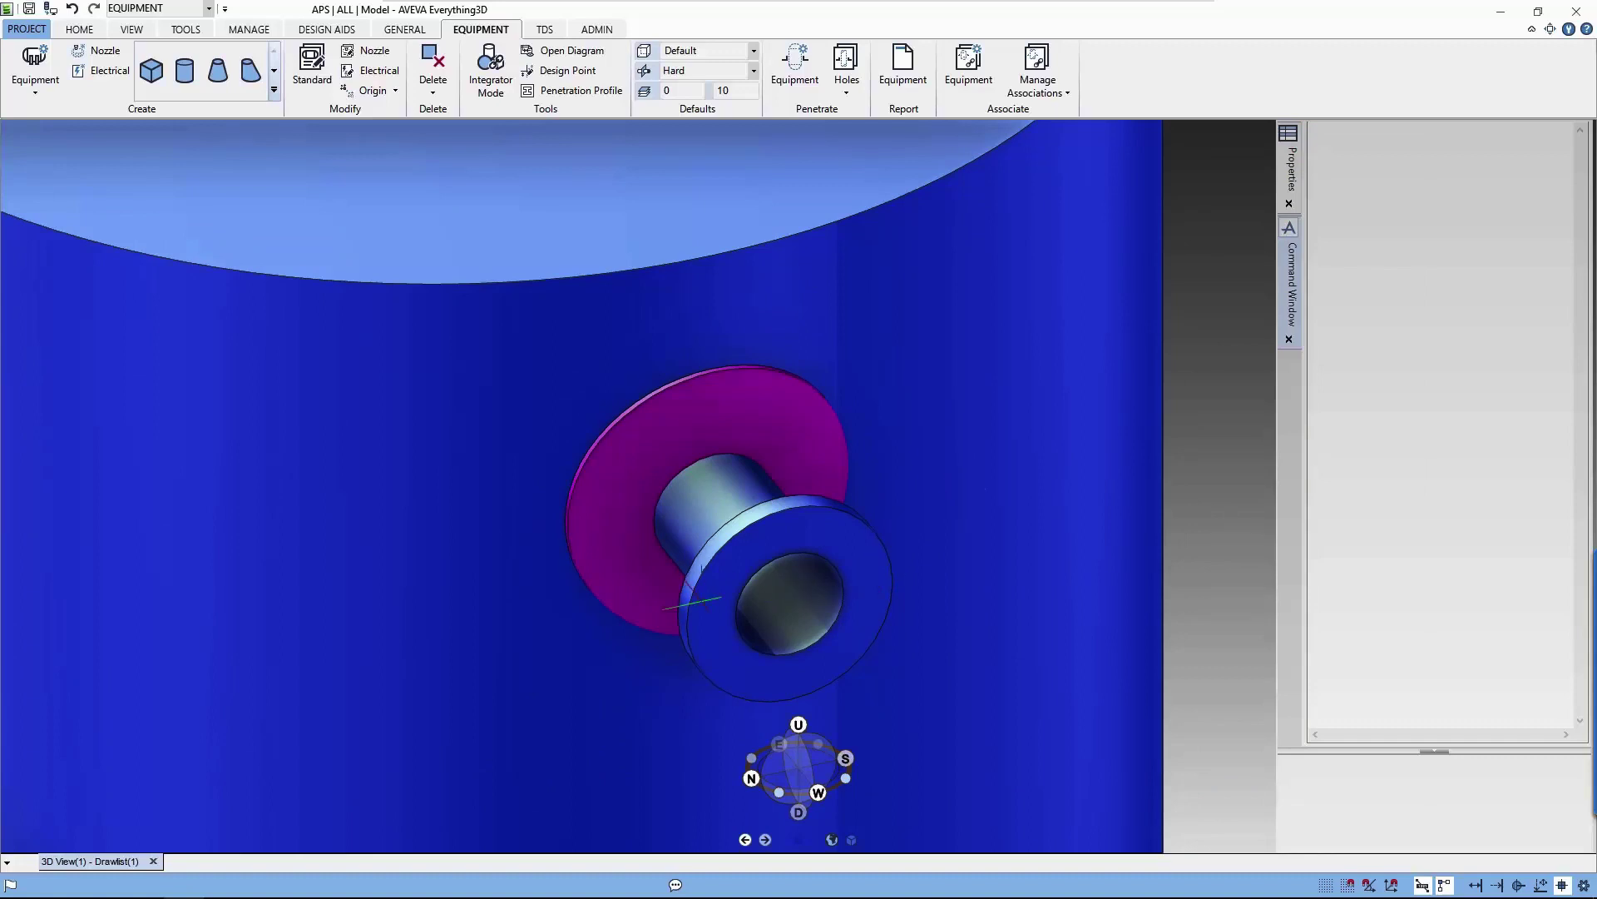
pyautogui.moveTo(626, 481)
pyautogui.keyDown('shift'); pyautogui.mouseDown(button='middle')
pyautogui.moveTo(902, 456)
pyautogui.moveTo(891, 481)
pyautogui.moveTo(549, 509)
pyautogui.moveTo(243, 440)
pyautogui.moveTo(339, 481)
pyautogui.moveTo(791, 526)
pyautogui.moveTo(773, 491)
pyautogui.mouseUp(button='middle'); pyautogui.keyUp('shift')
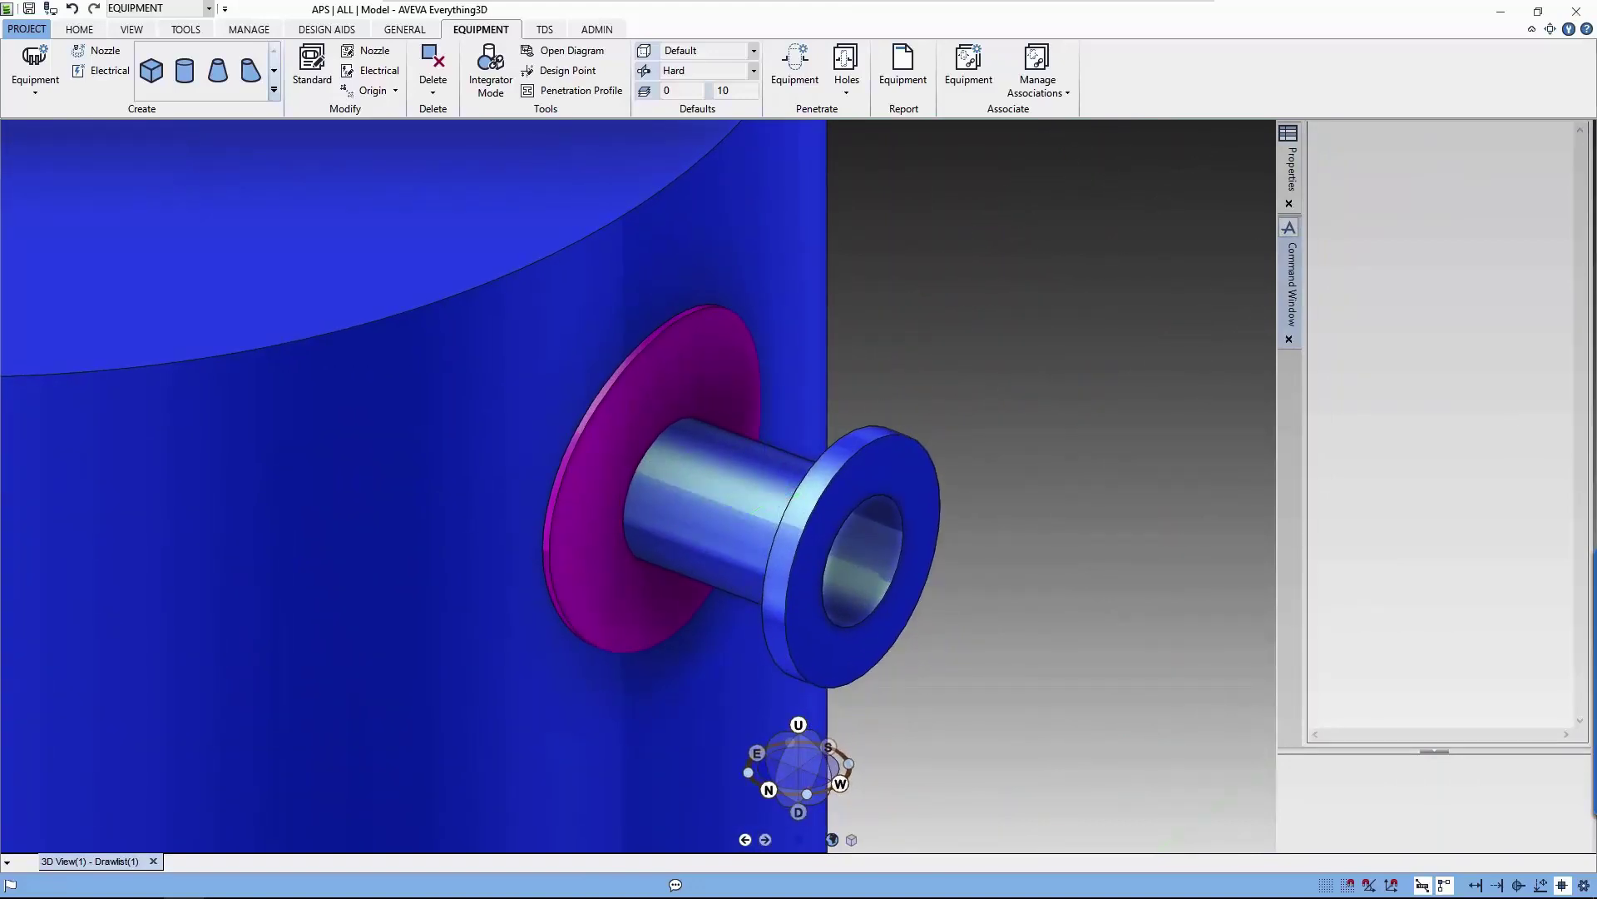
pyautogui.click(81, 29)
pyautogui.click(180, 31)
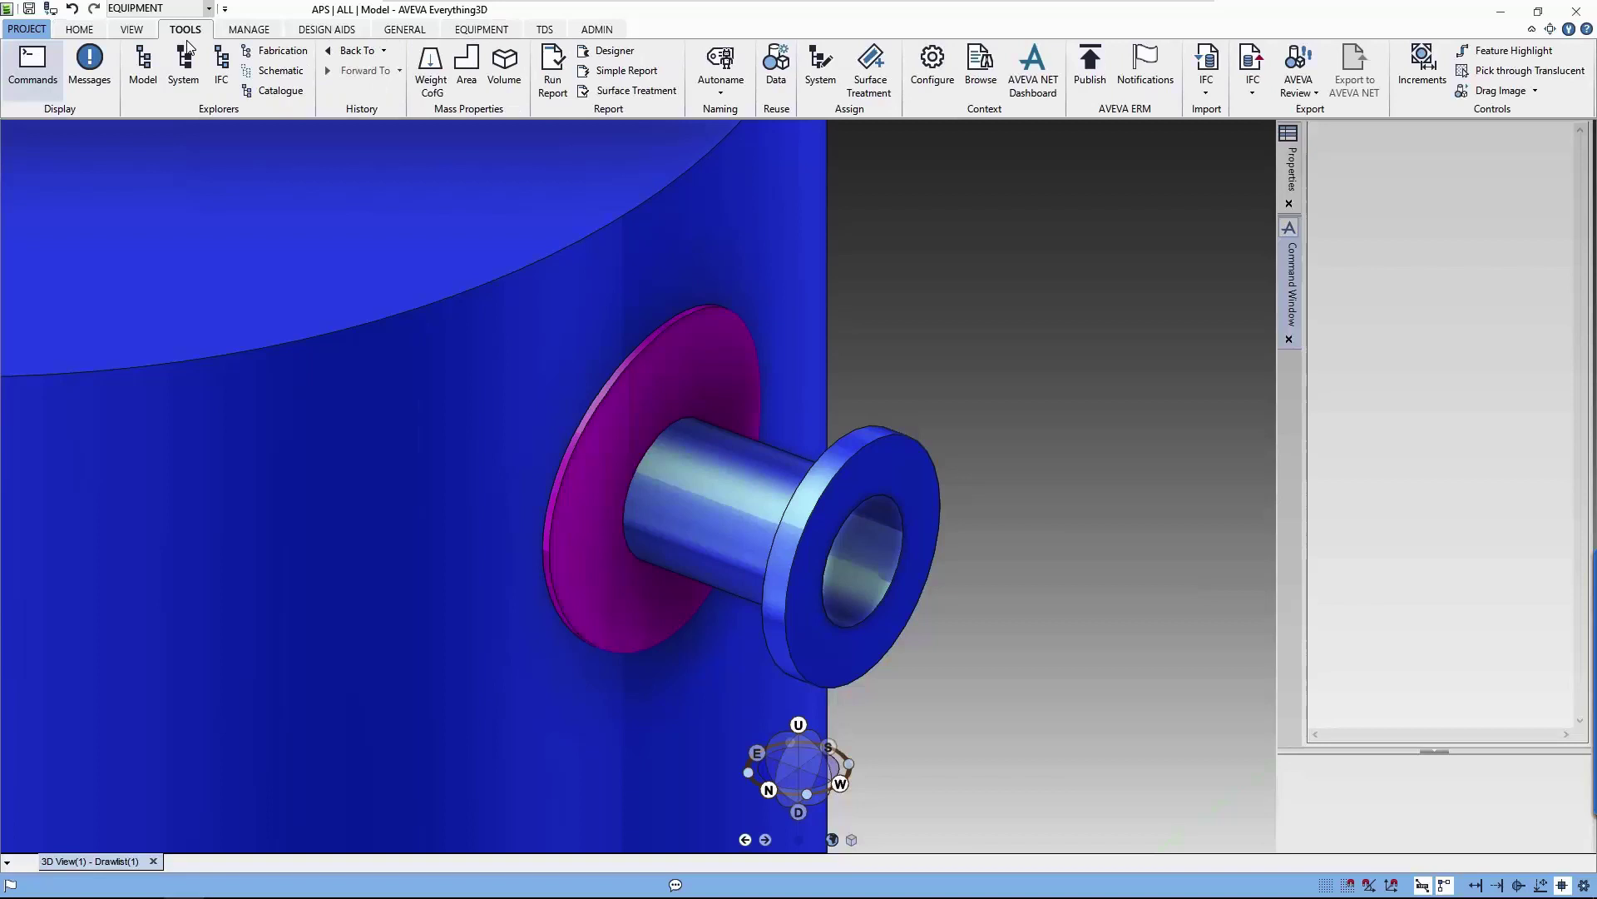
pyautogui.click(143, 67)
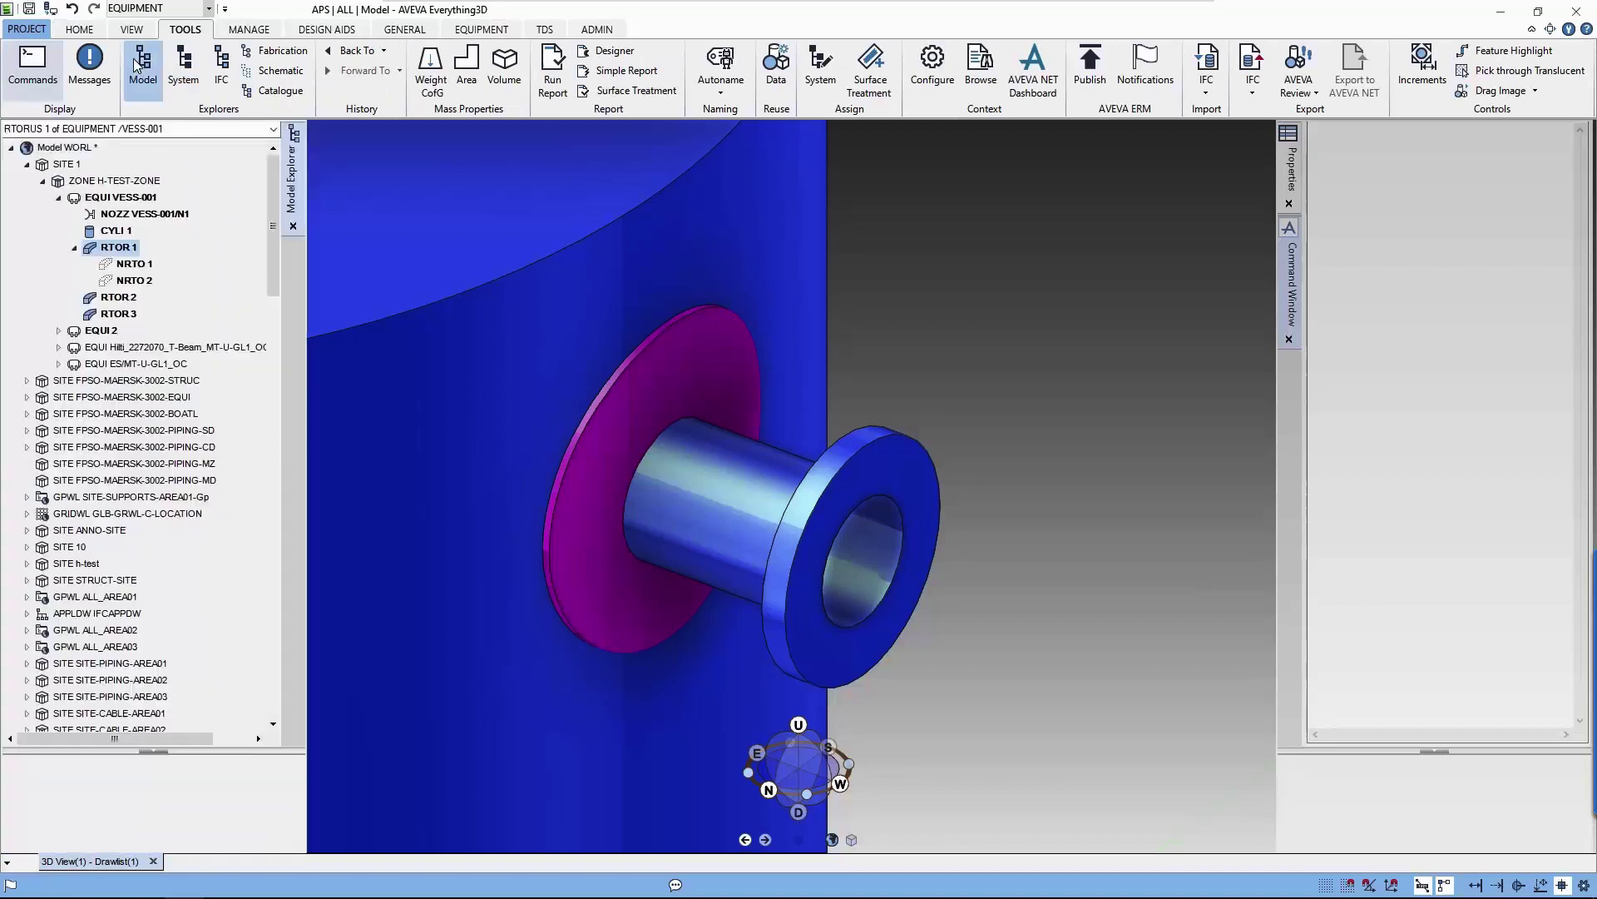
# - Remove equipment VESS-001 from the 3D view
pyautogui.rightClick(155, 198)
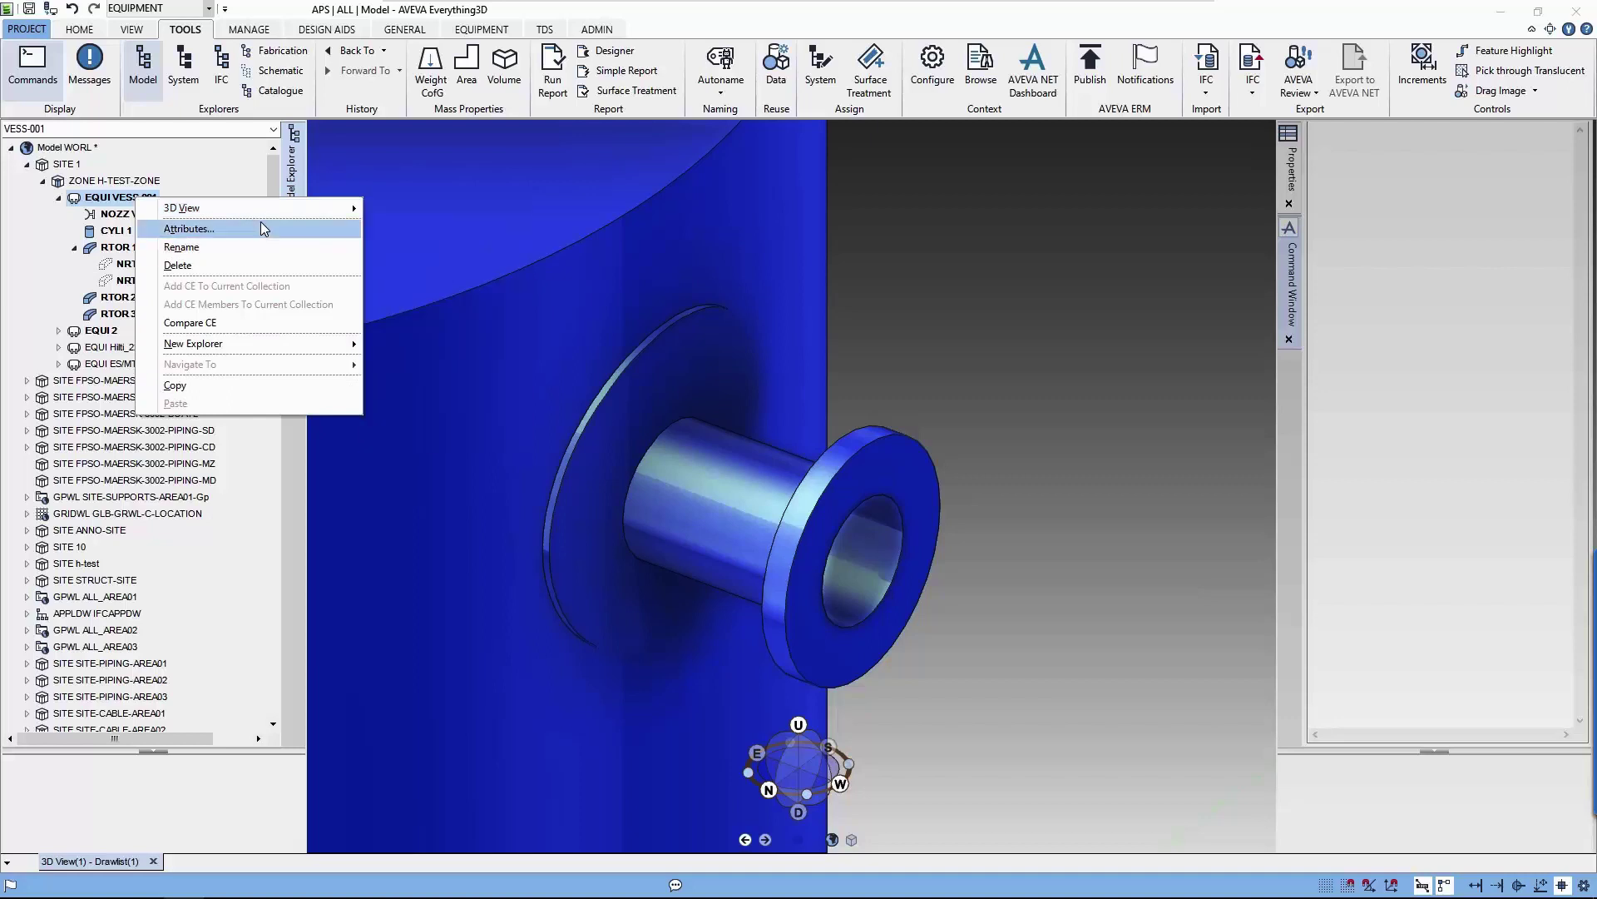
pyautogui.moveTo(271, 209)
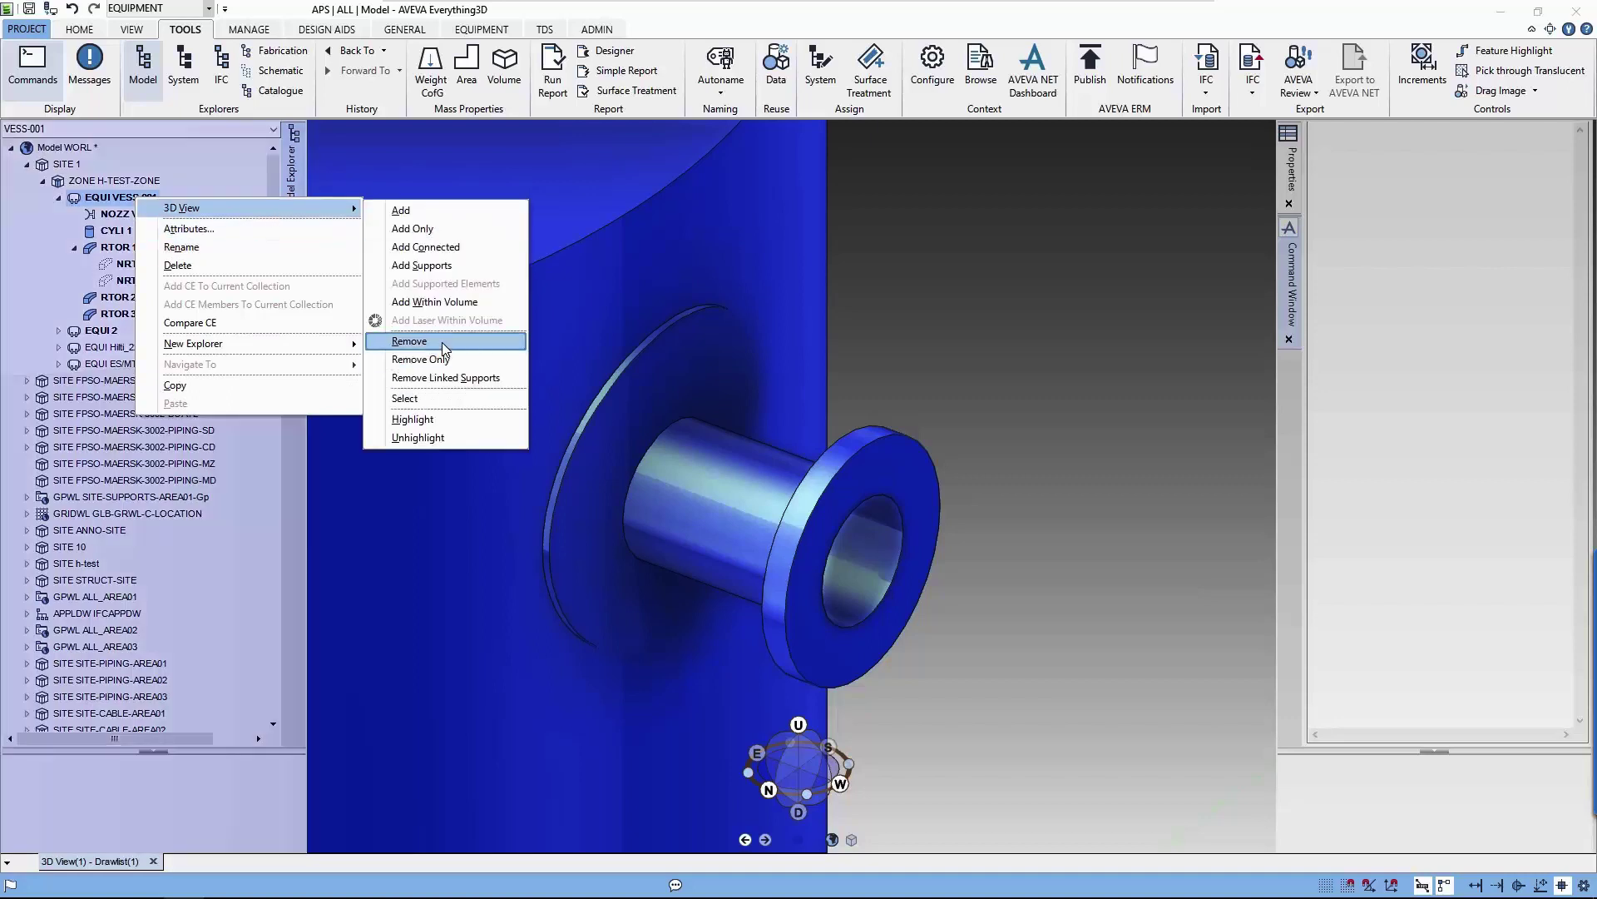
pyautogui.click(441, 342)
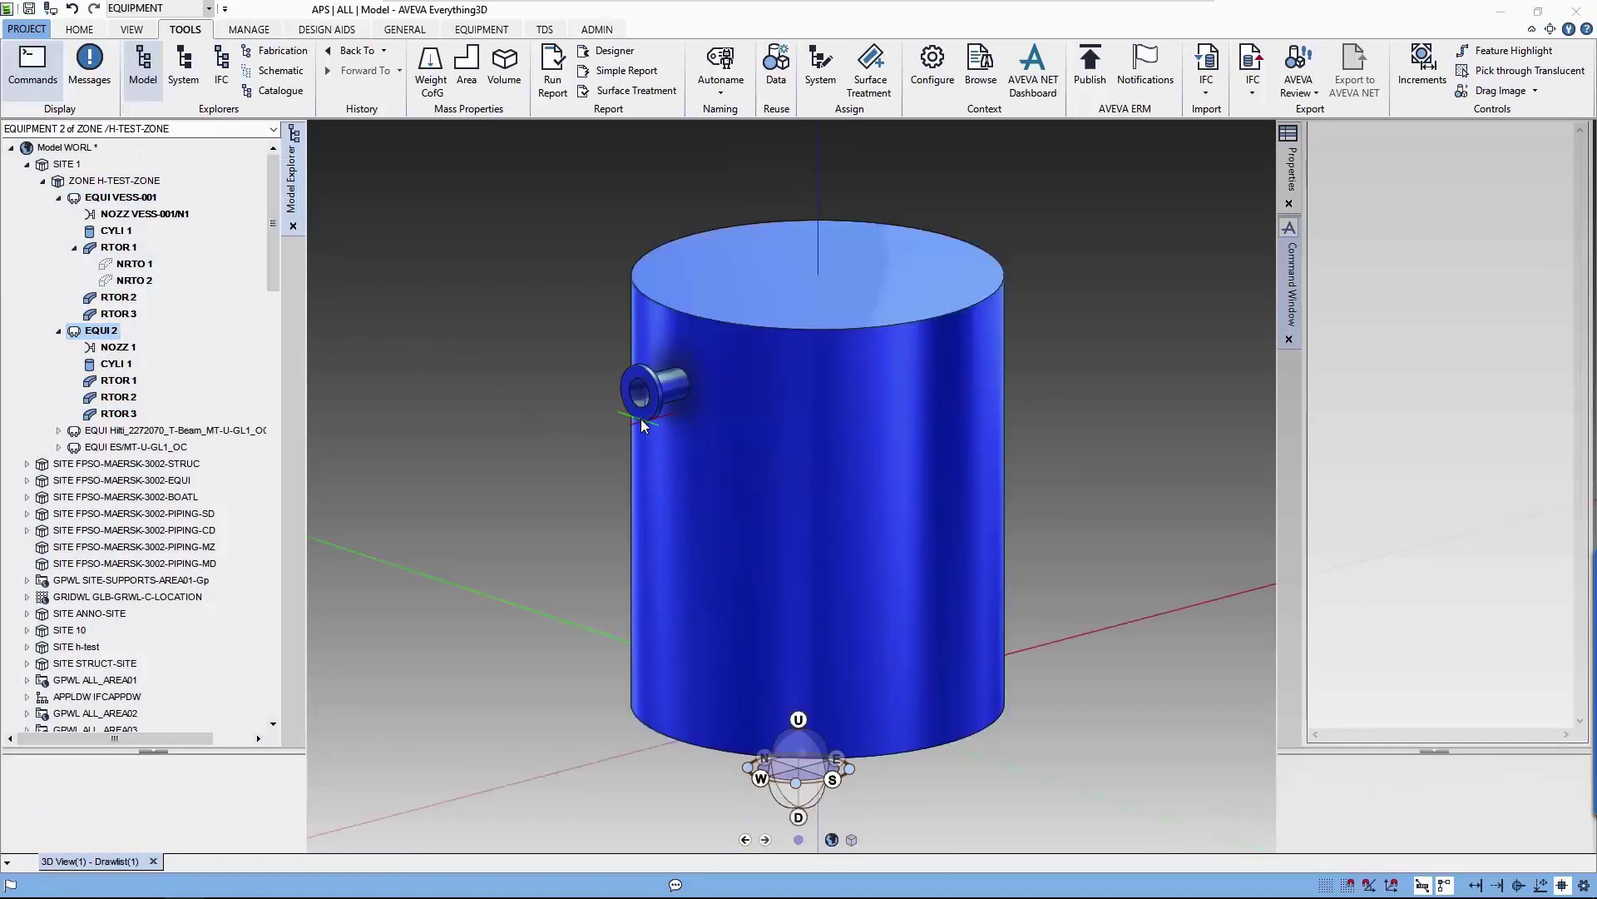
# - Zoom to the nozzle and give RTOR 1 of EQUI 2 drawing level 0 10 with LEVEL 0 10
pyautogui.moveTo(651, 425)
pyautogui.mouseDown(button='middle')
pyautogui.moveTo(852, 497)
pyautogui.moveTo(1069, 486)
pyautogui.moveTo(1049, 407)
pyautogui.mouseUp(button='middle')
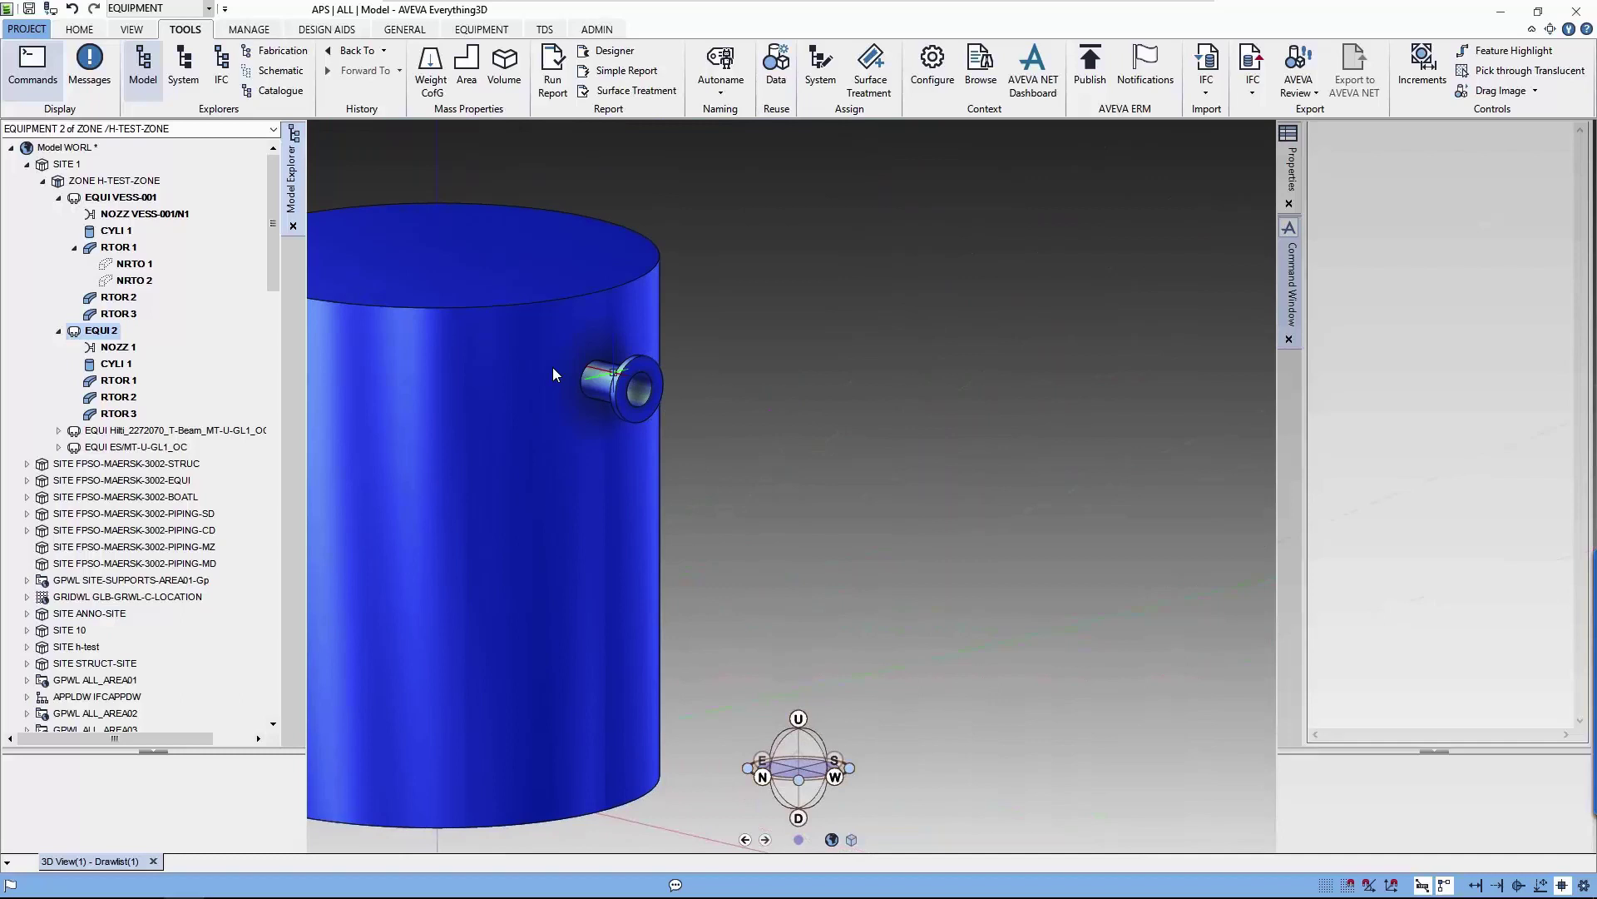
pyautogui.scroll(4, 552, 367)
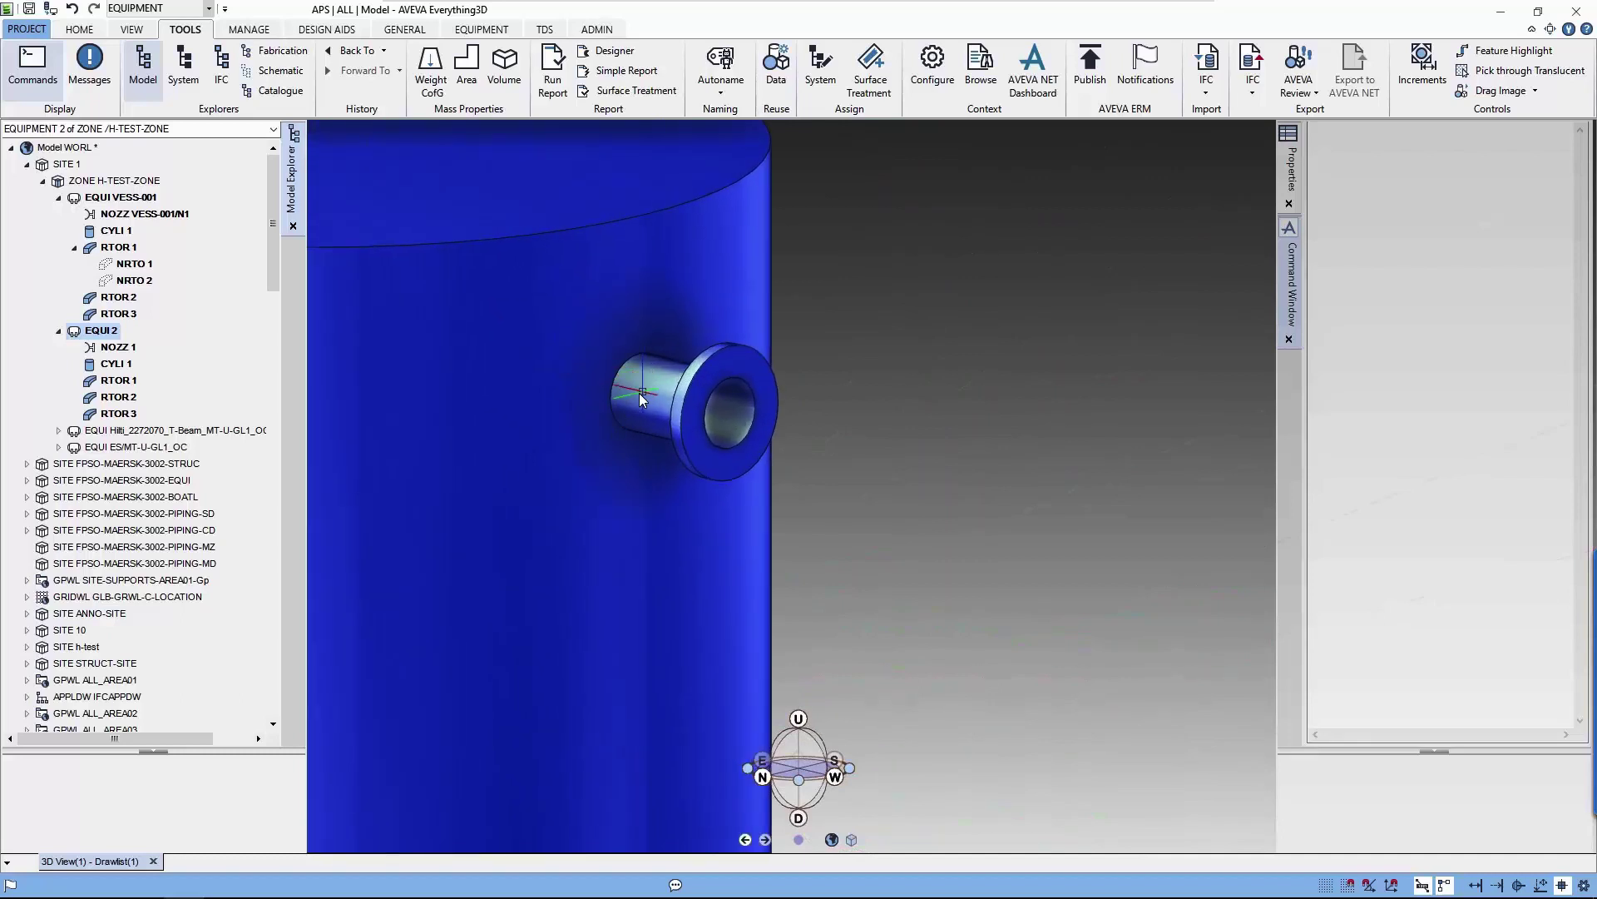
pyautogui.click(121, 381)
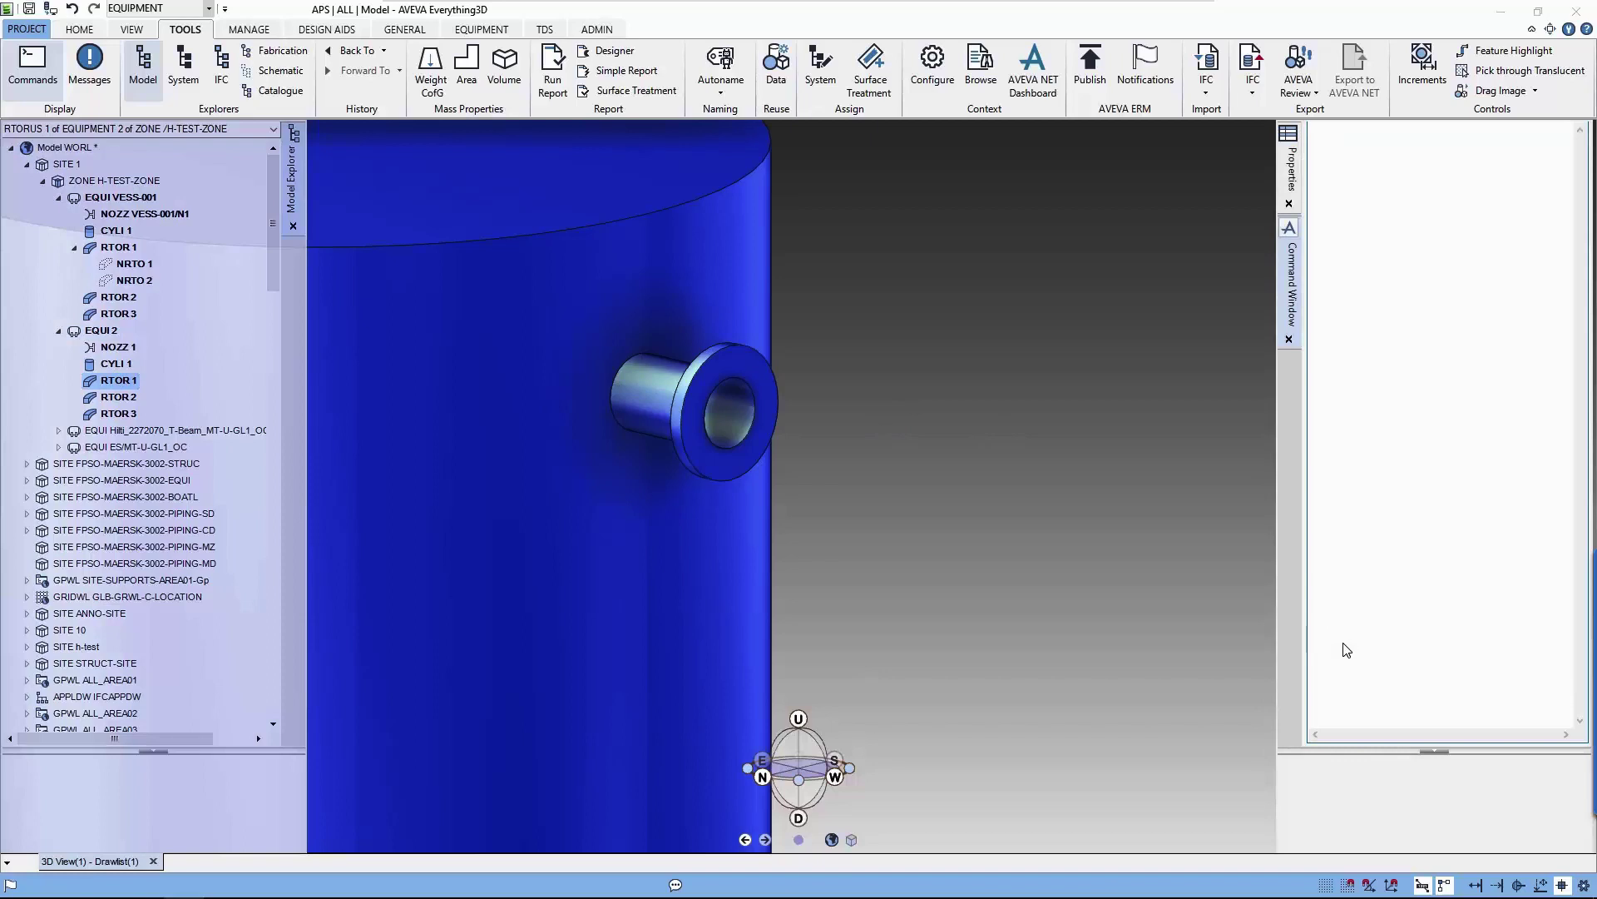
pyautogui.write('LEVEL 0 10')
pyautogui.press('Return')
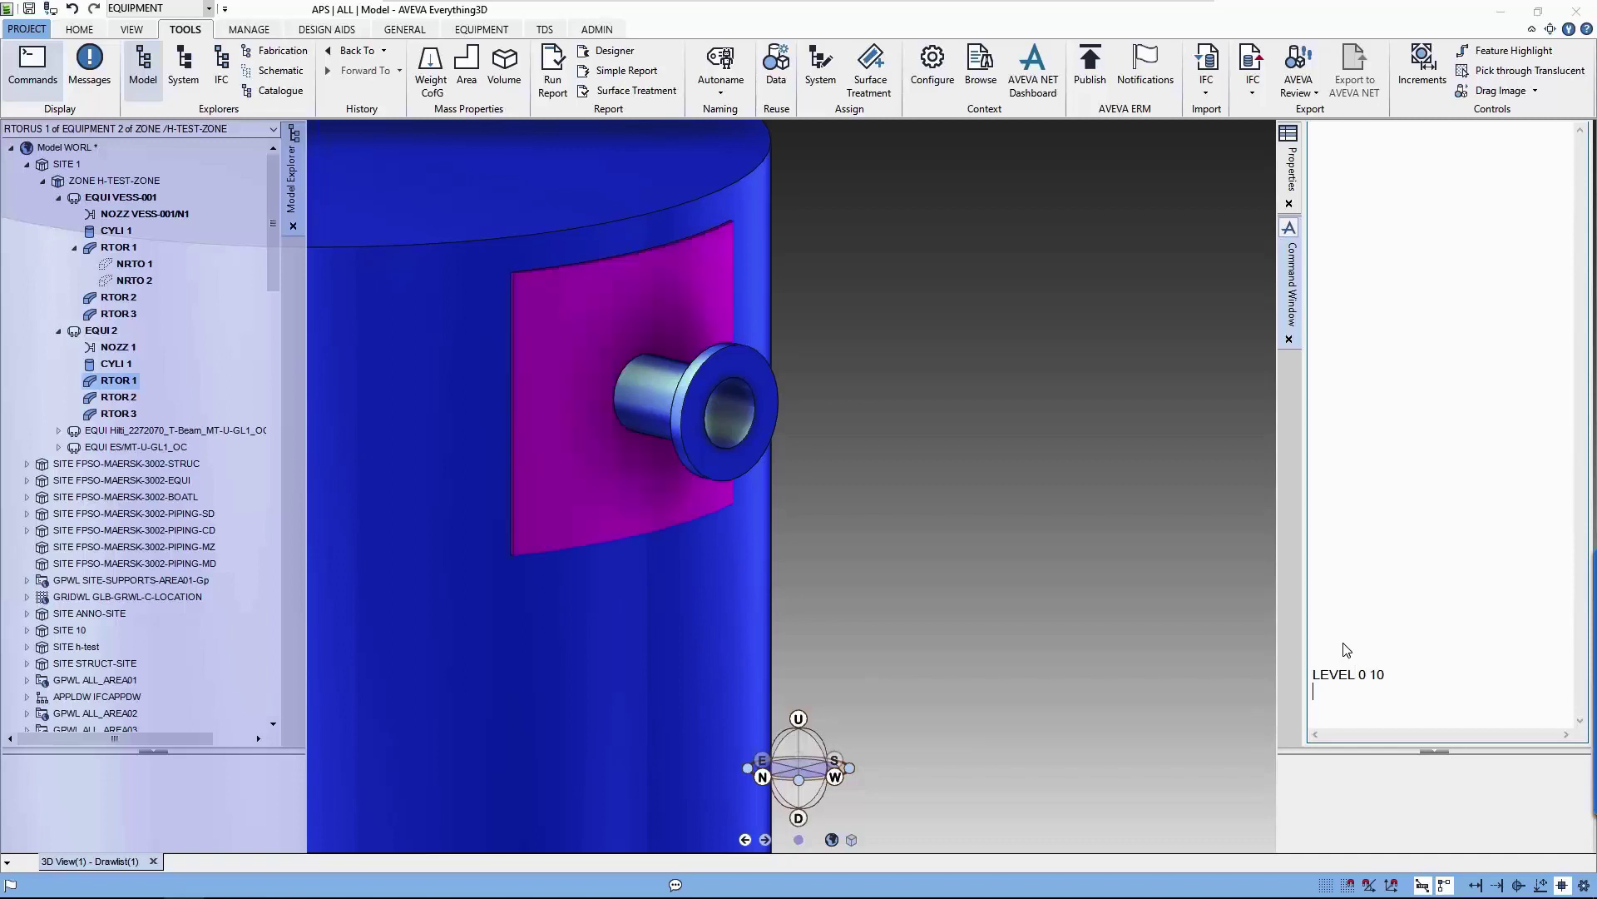
# - Show RTOR 1's Design, Positional and Geometry properties, then select RTOR 2 to view its values
pyautogui.click(1289, 173)
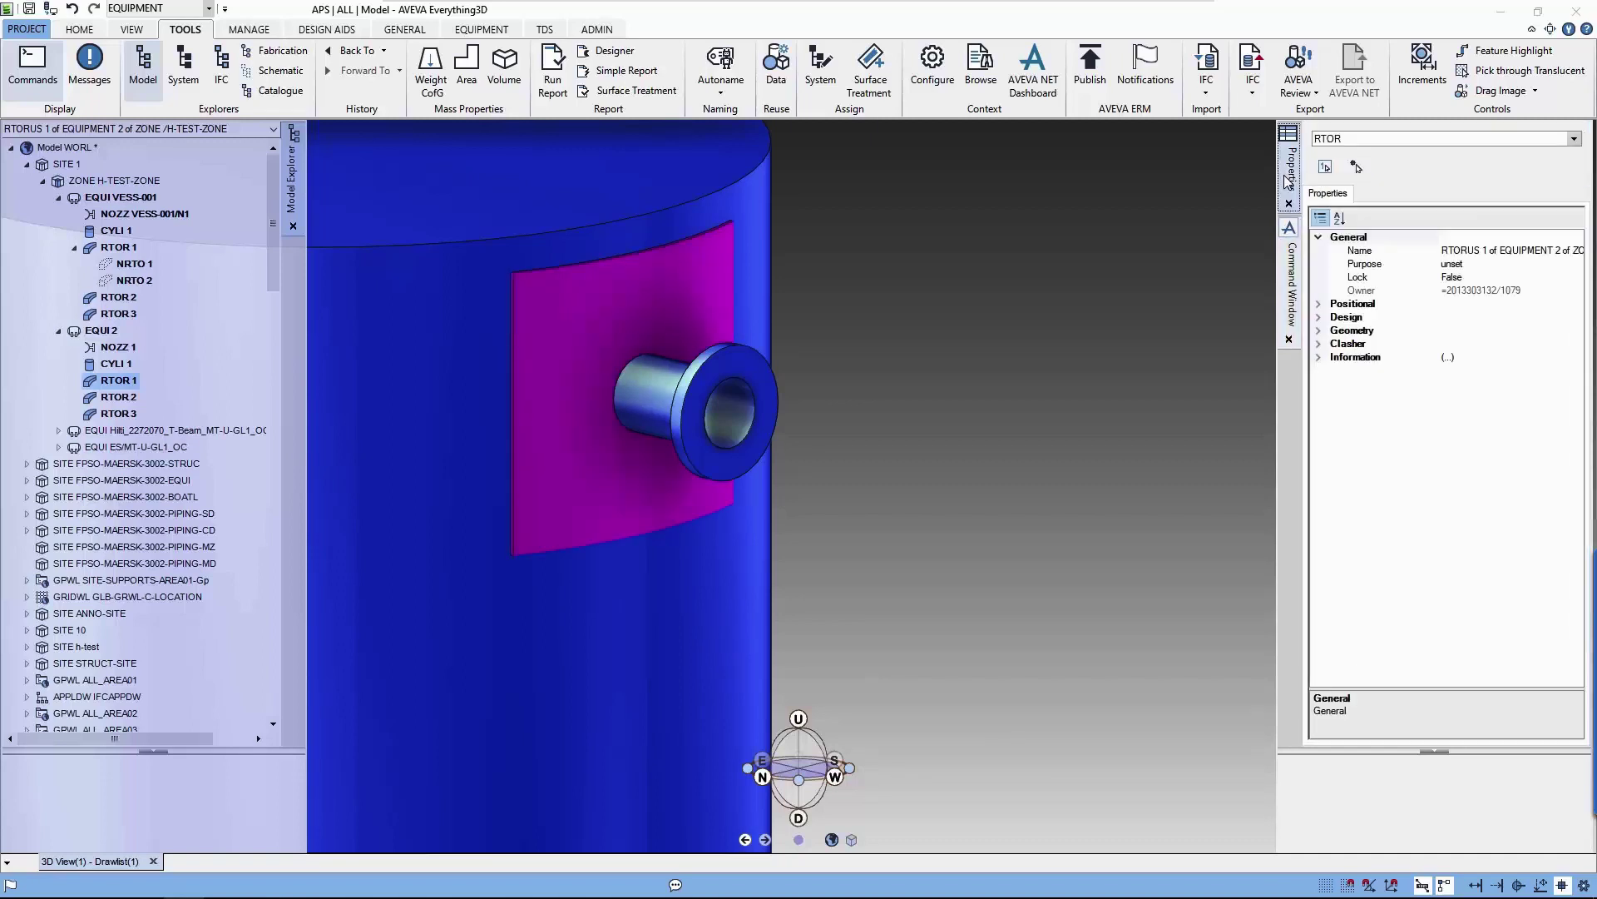
pyautogui.click(1318, 318)
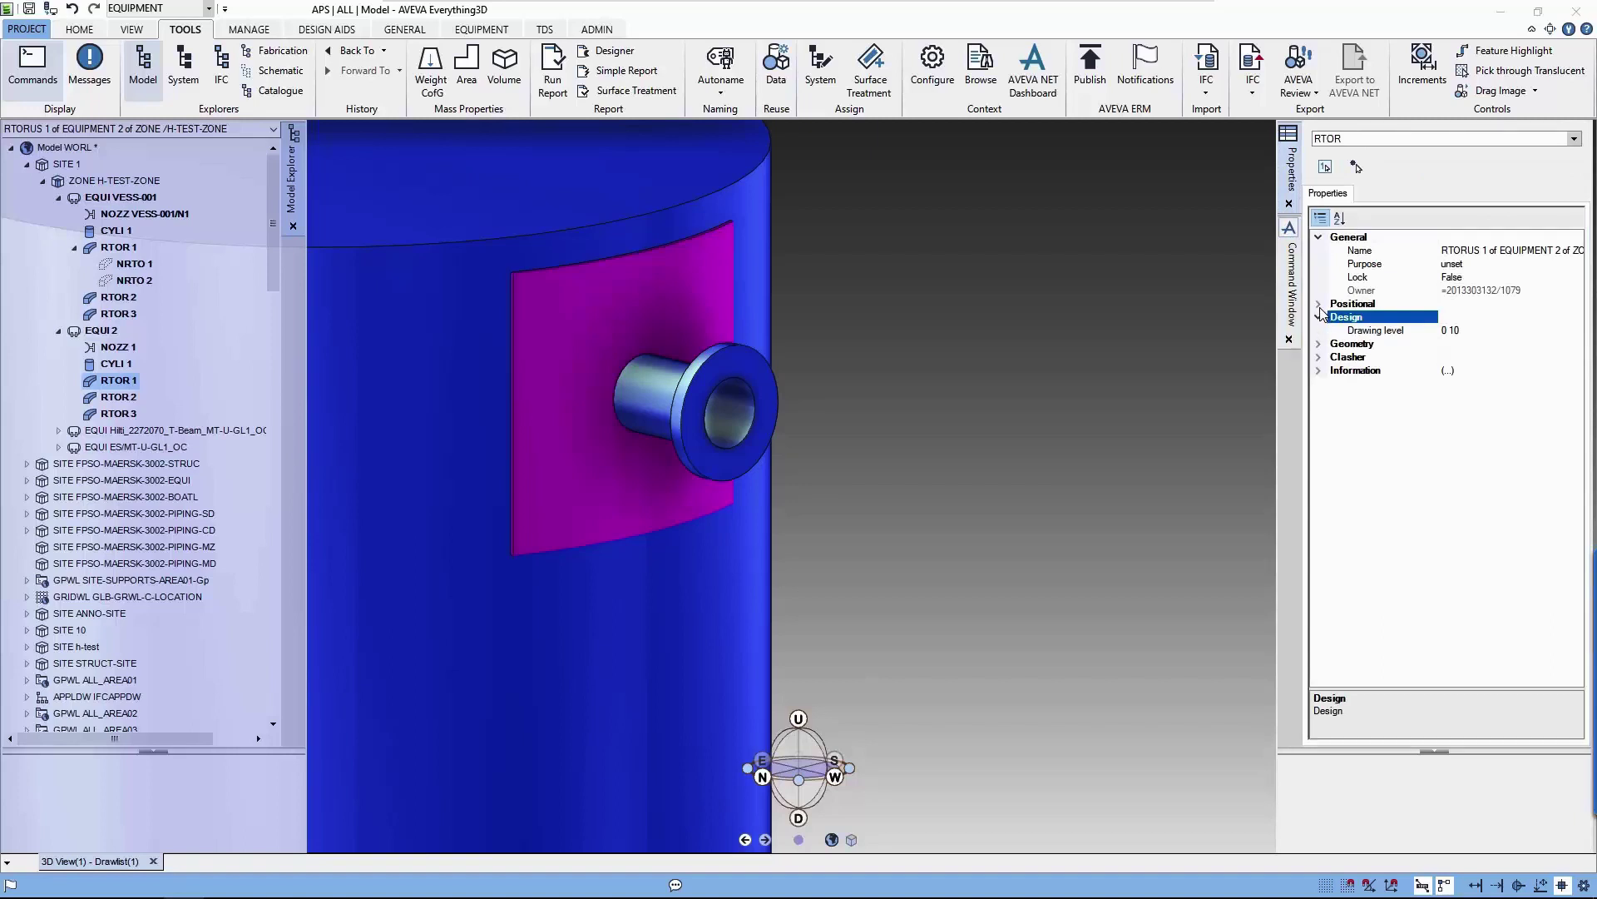
pyautogui.click(1320, 305)
pyautogui.click(1321, 372)
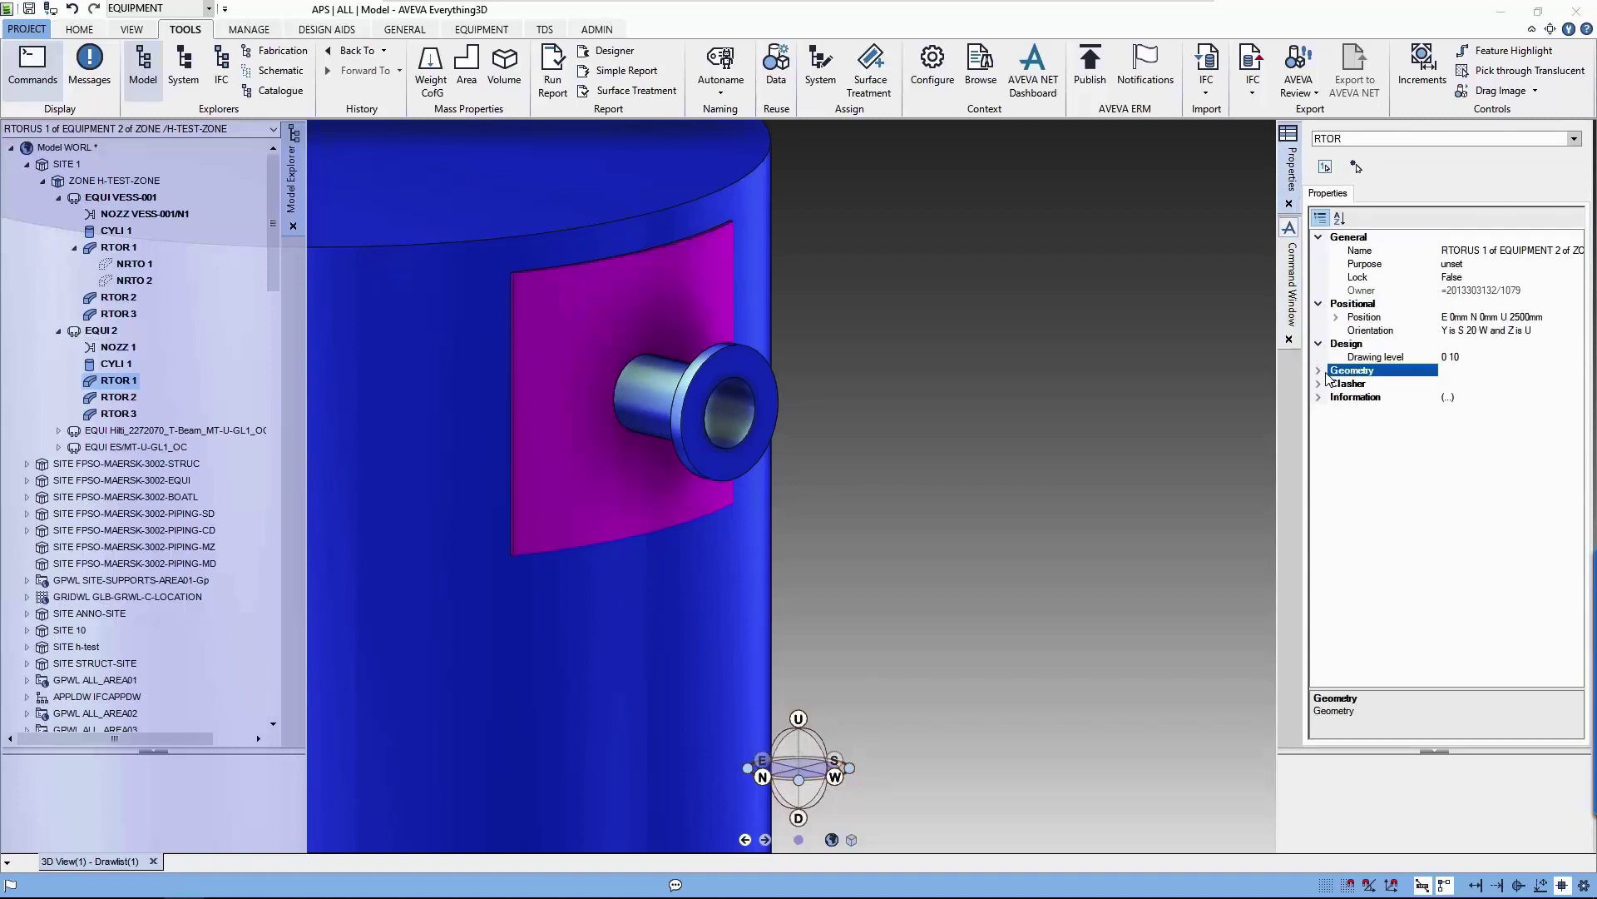
pyautogui.click(1320, 372)
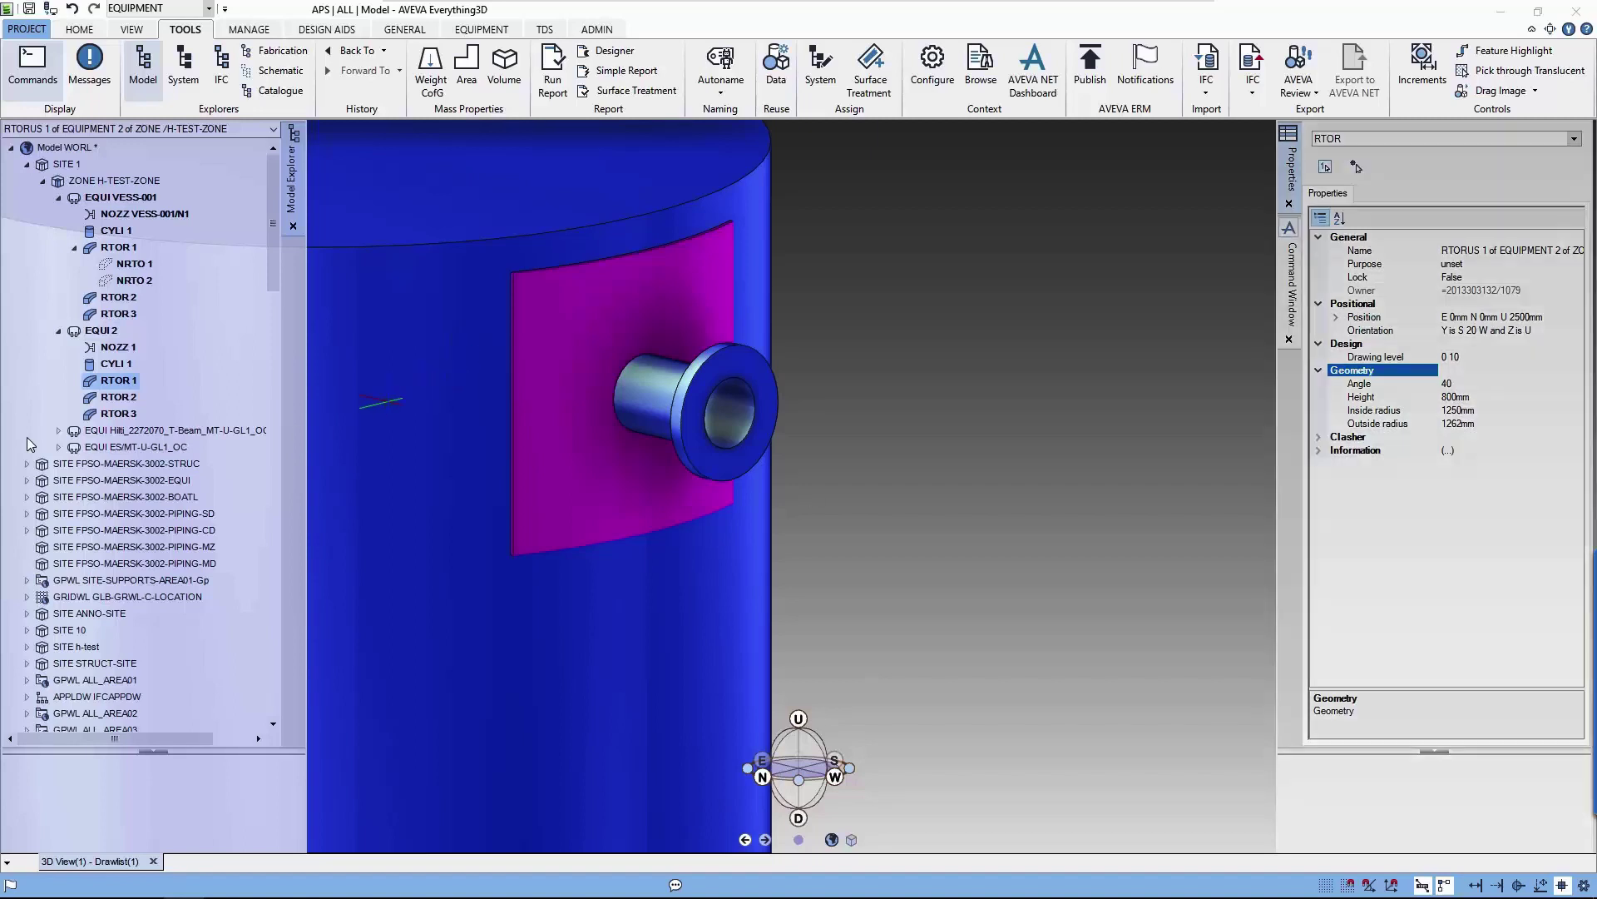
pyautogui.hscroll(1, 12, 409)
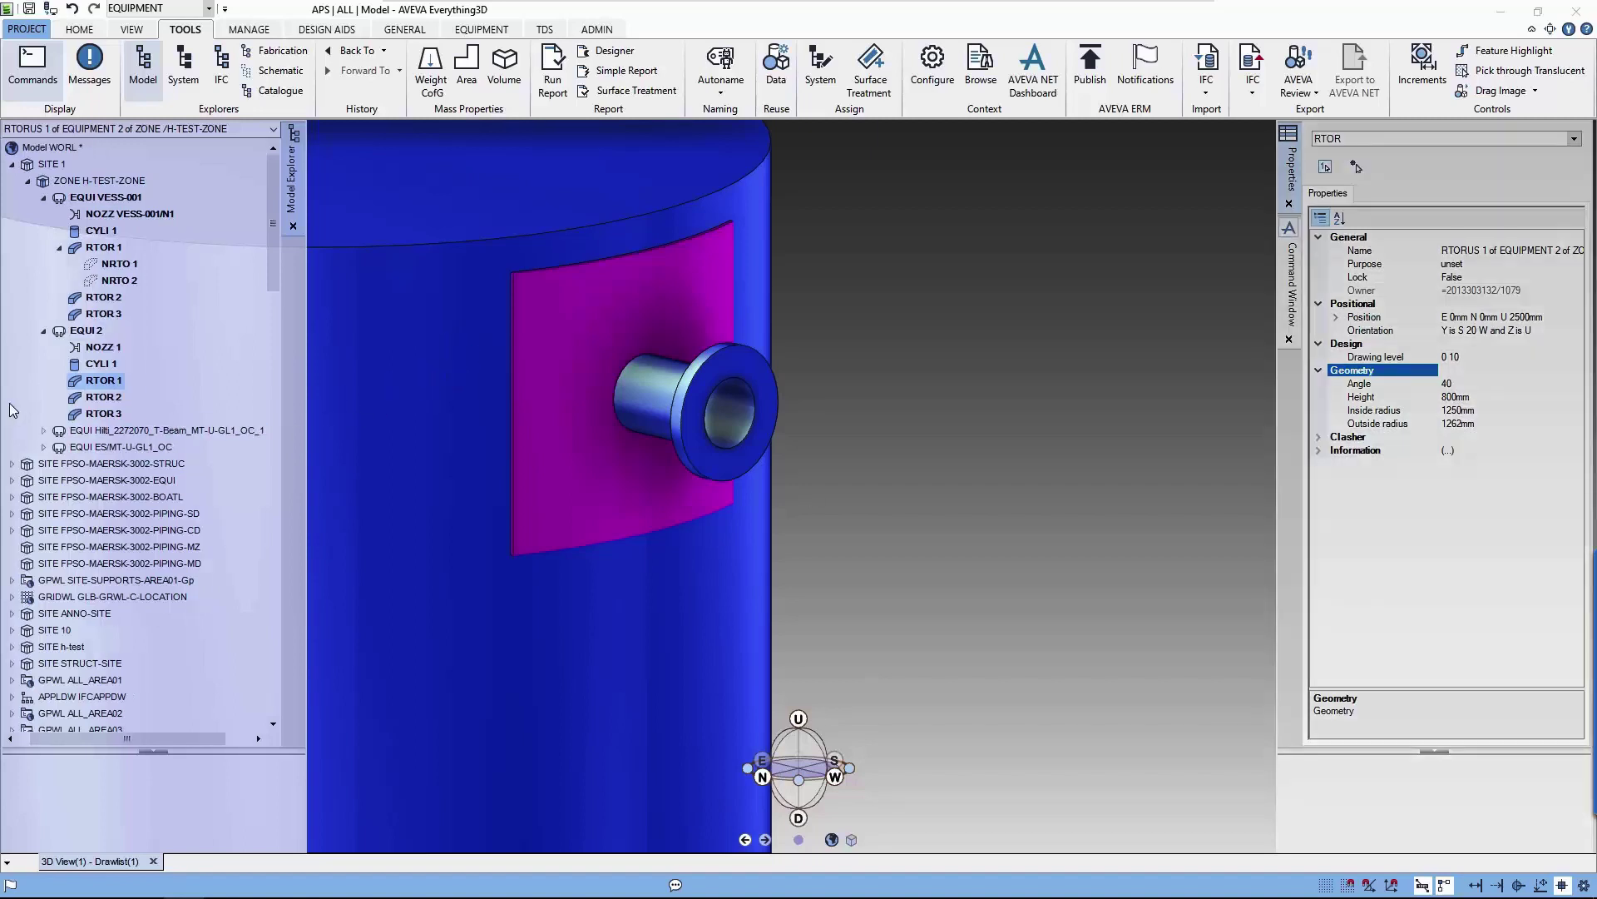
pyautogui.click(111, 401)
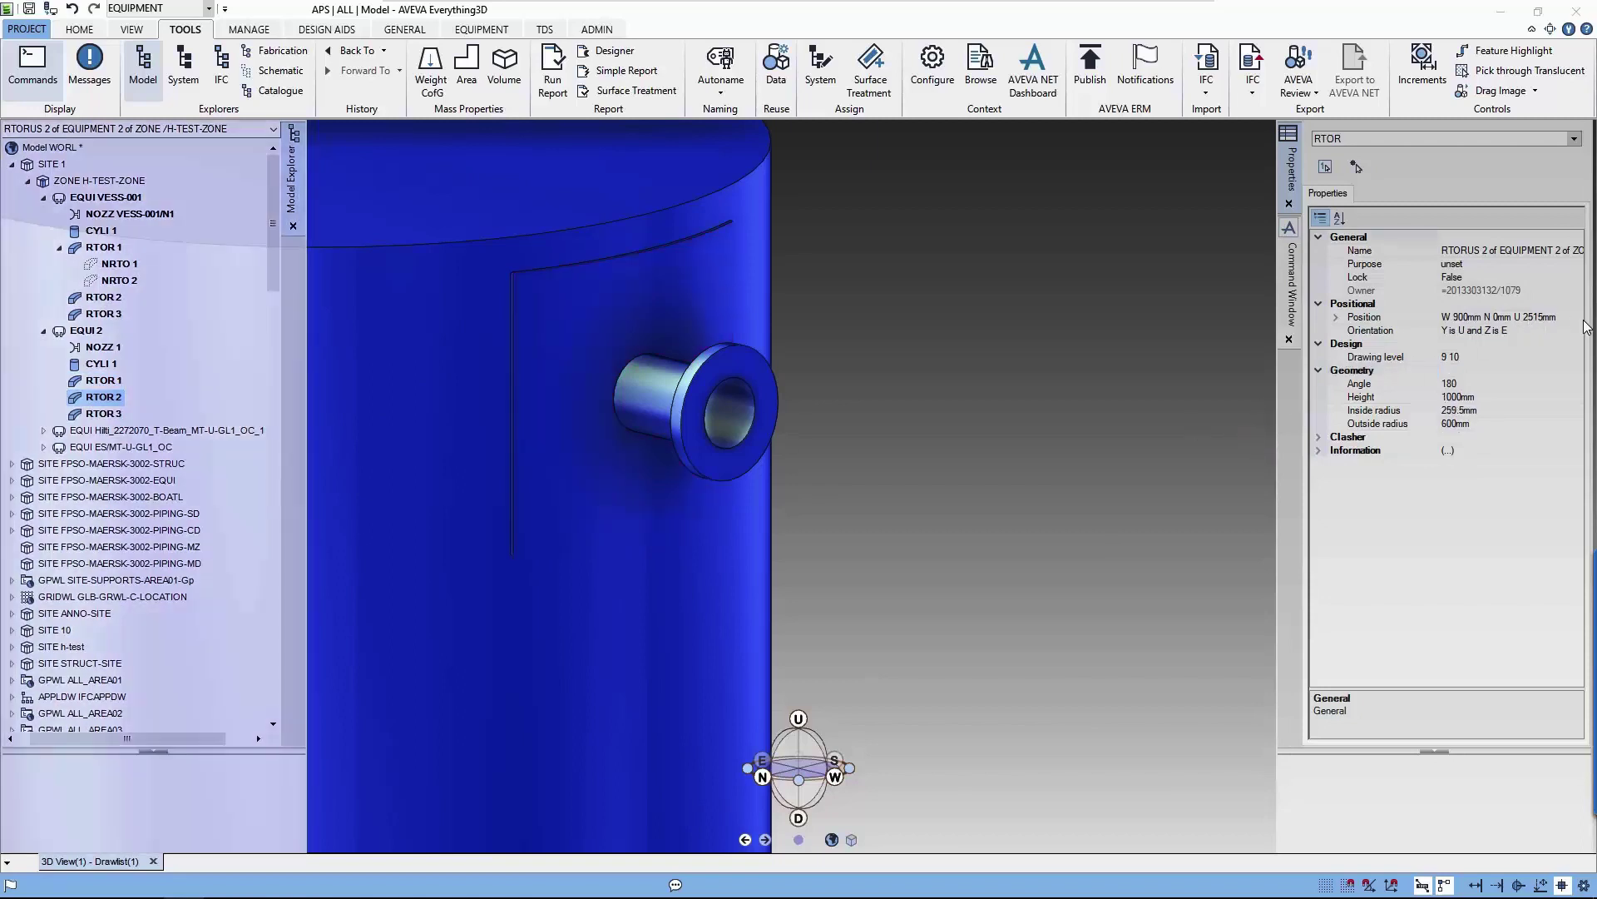
# - Change RTORUS 2's Drawing level property to 0 10
pyautogui.click(1478, 357)
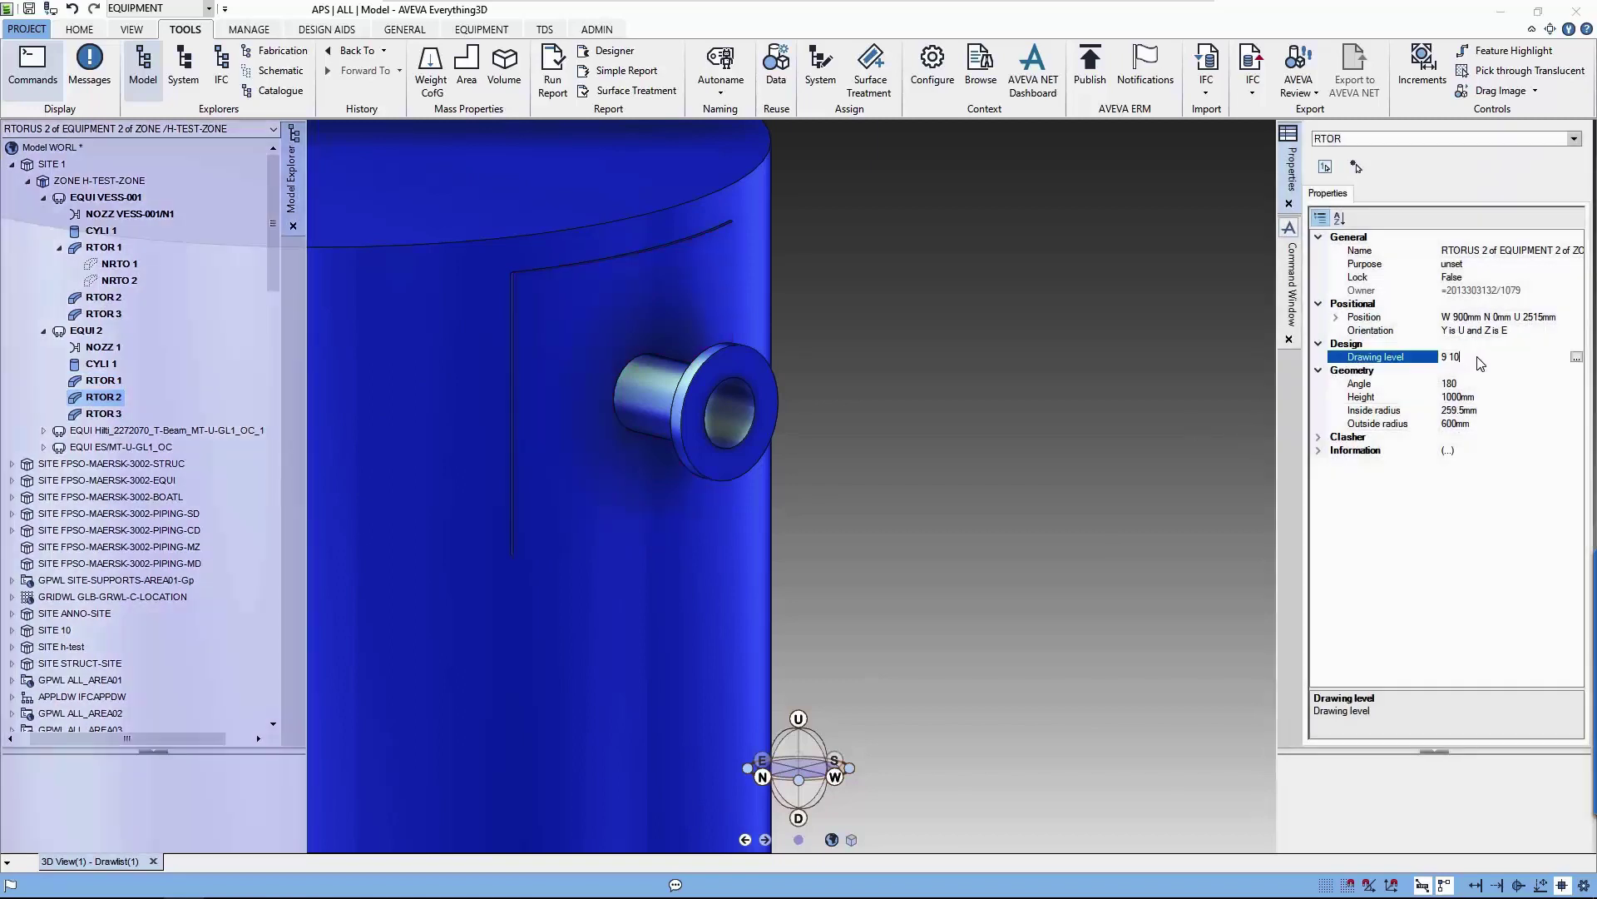
pyautogui.write('0 10')
pyautogui.press('Return')
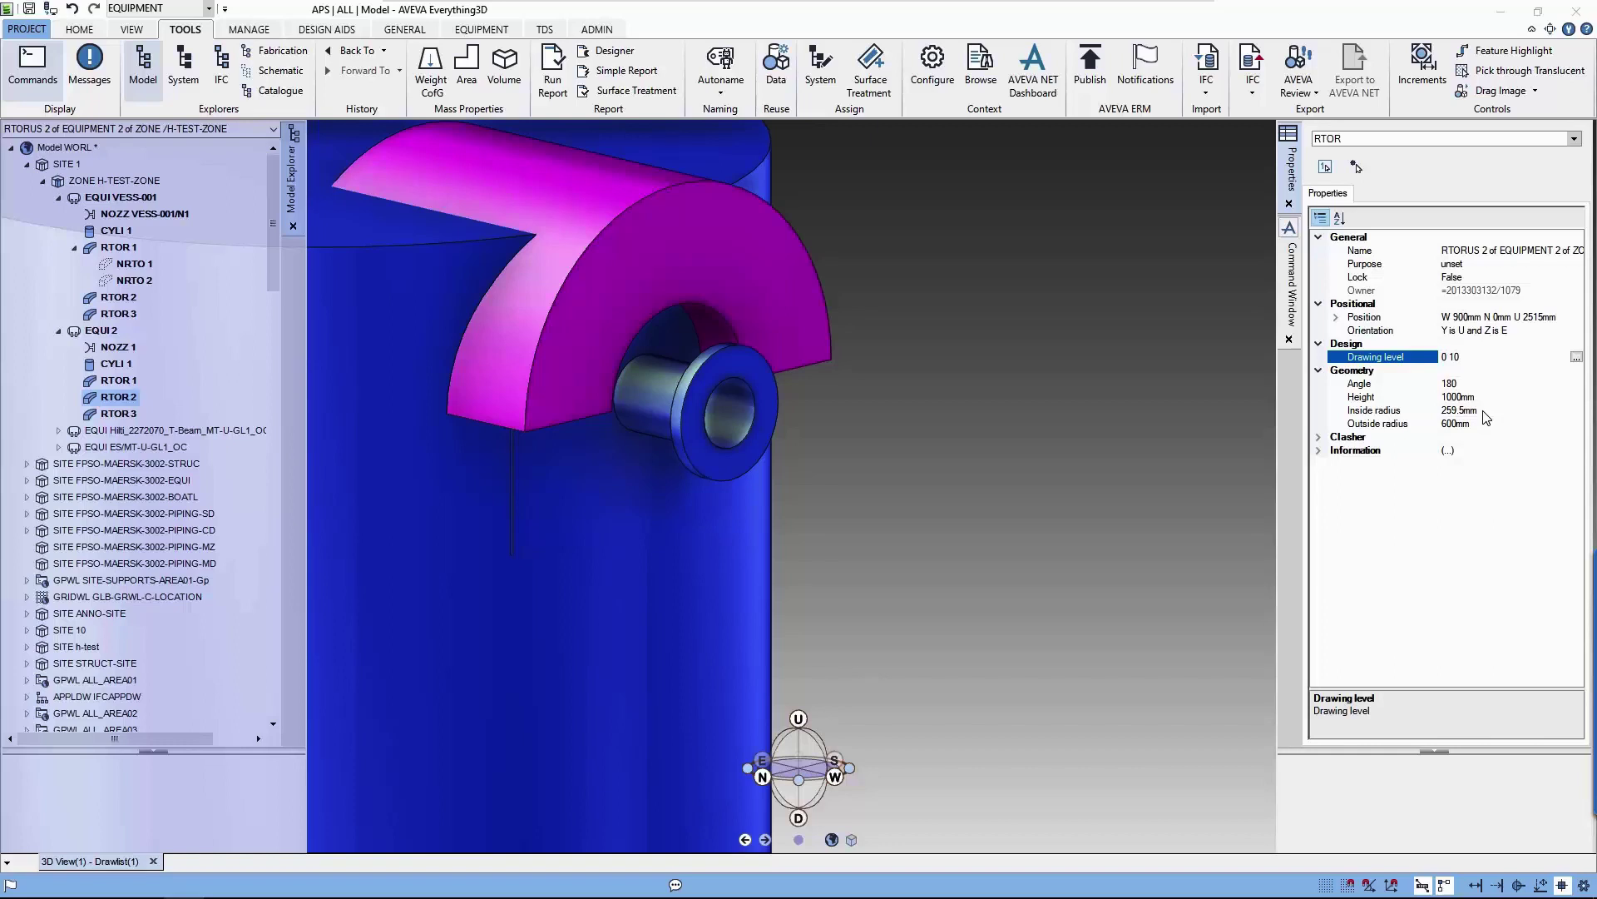
# - Set RTORUS 3's Drawing level property to 0 10
pyautogui.click(120, 414)
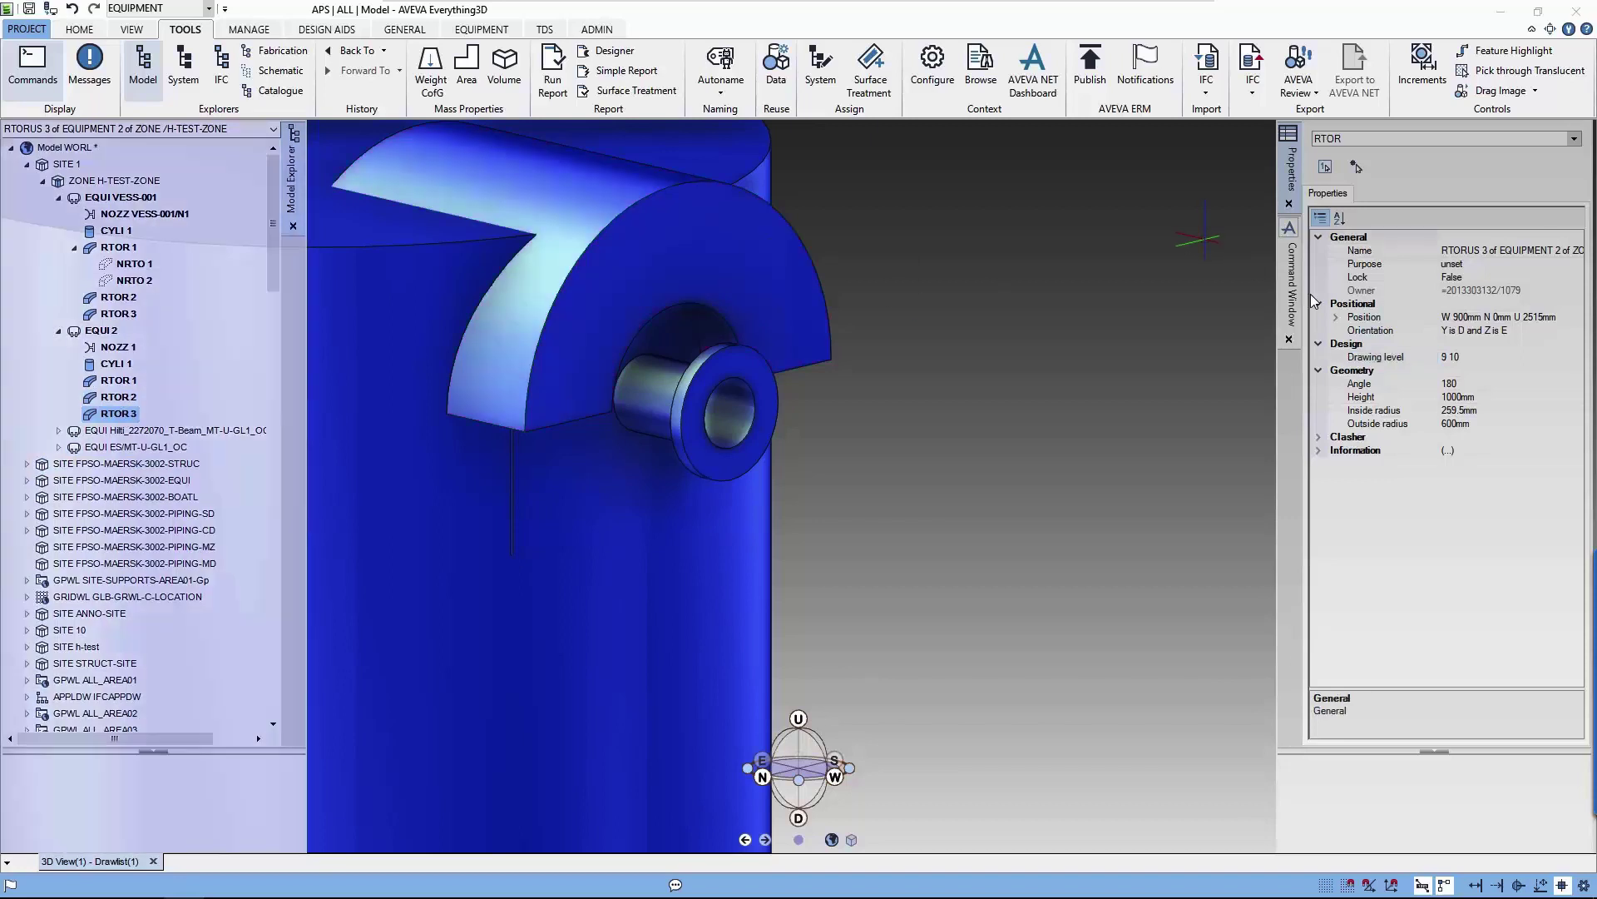
pyautogui.click(1473, 360)
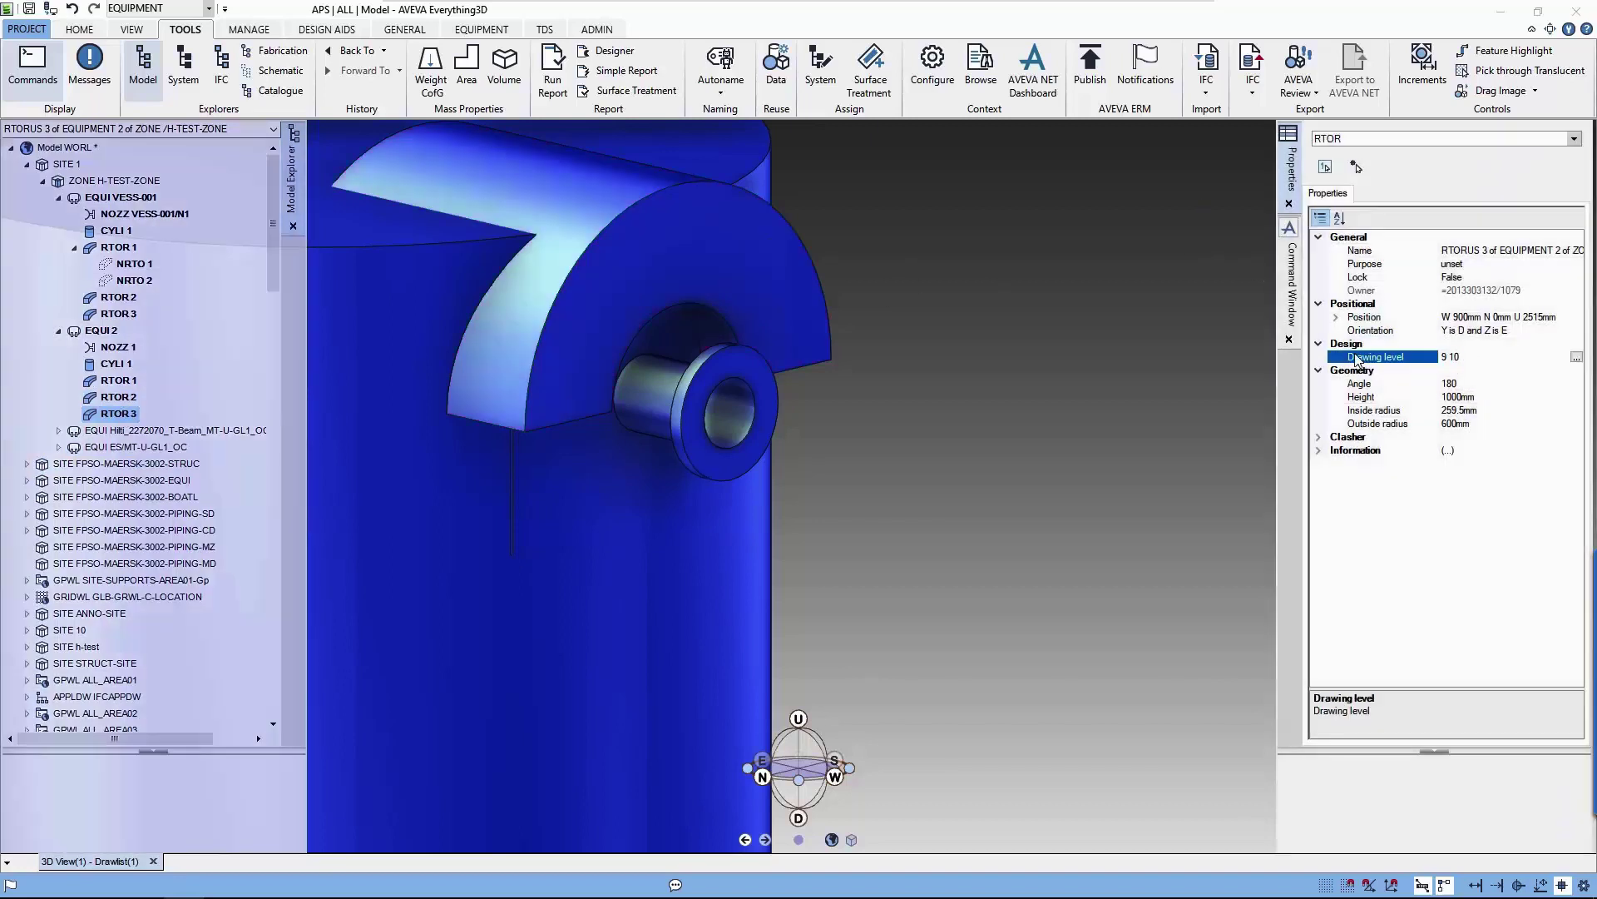
pyautogui.write('8')
pyautogui.press('BackSpace')
pyautogui.press('BackSpace')
pyautogui.press('BackSpace')
pyautogui.press('BackSpace')
pyautogui.press('Return')
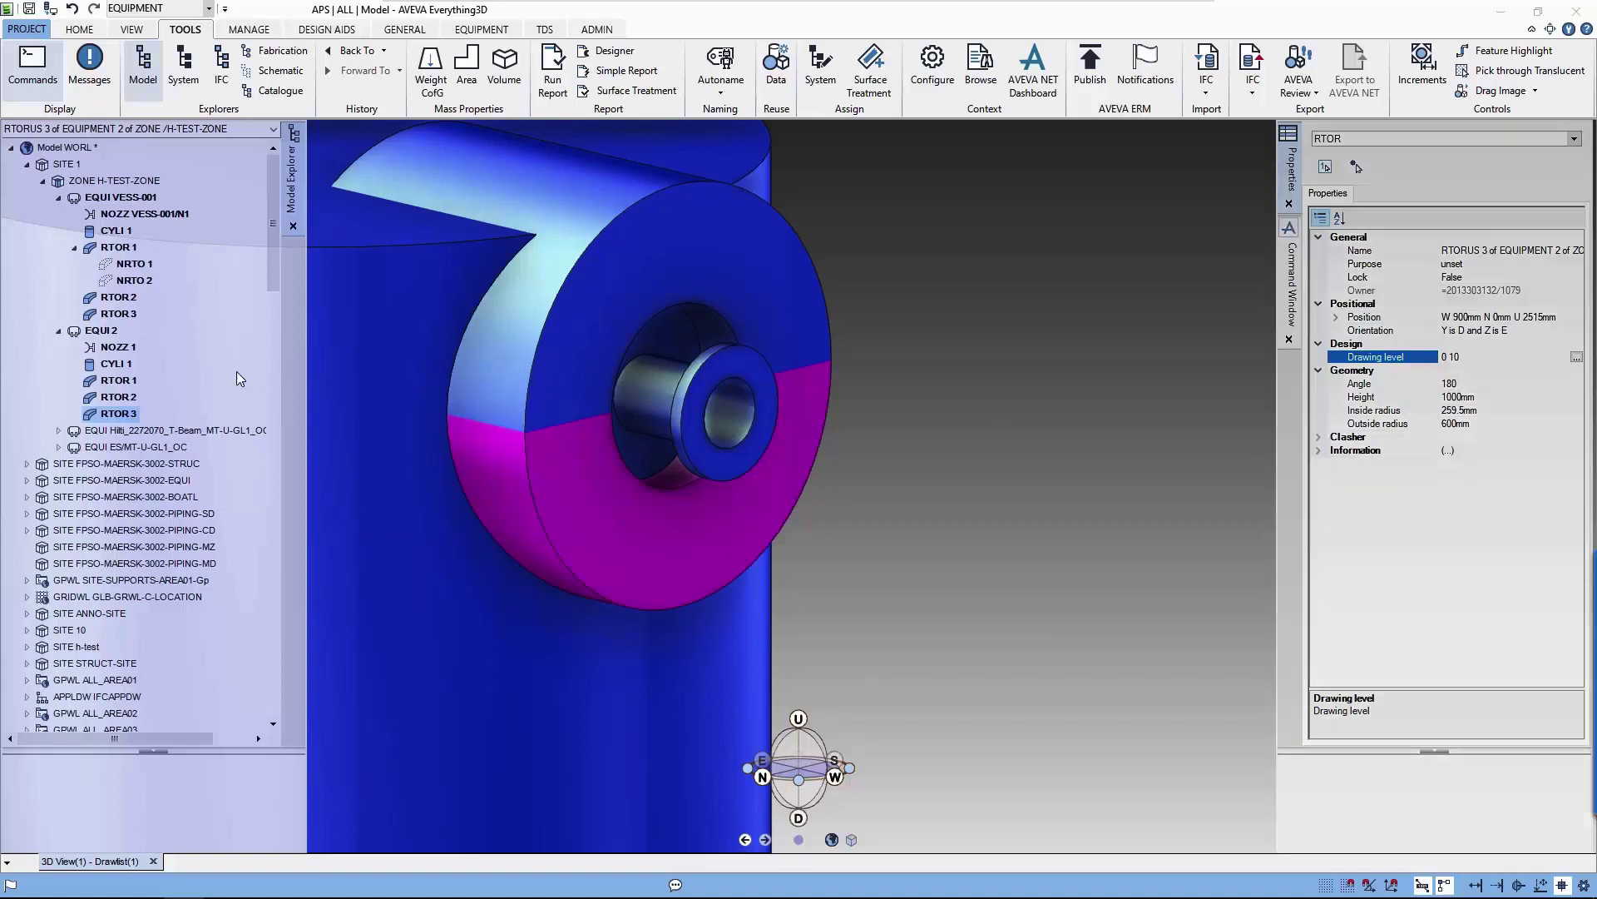
# - Select RTOR 2 on its own in the Model Explorer tree
pyautogui.keyDown('shift'); pyautogui.click(98, 370); pyautogui.keyUp('shift')
pyautogui.click(107, 382)
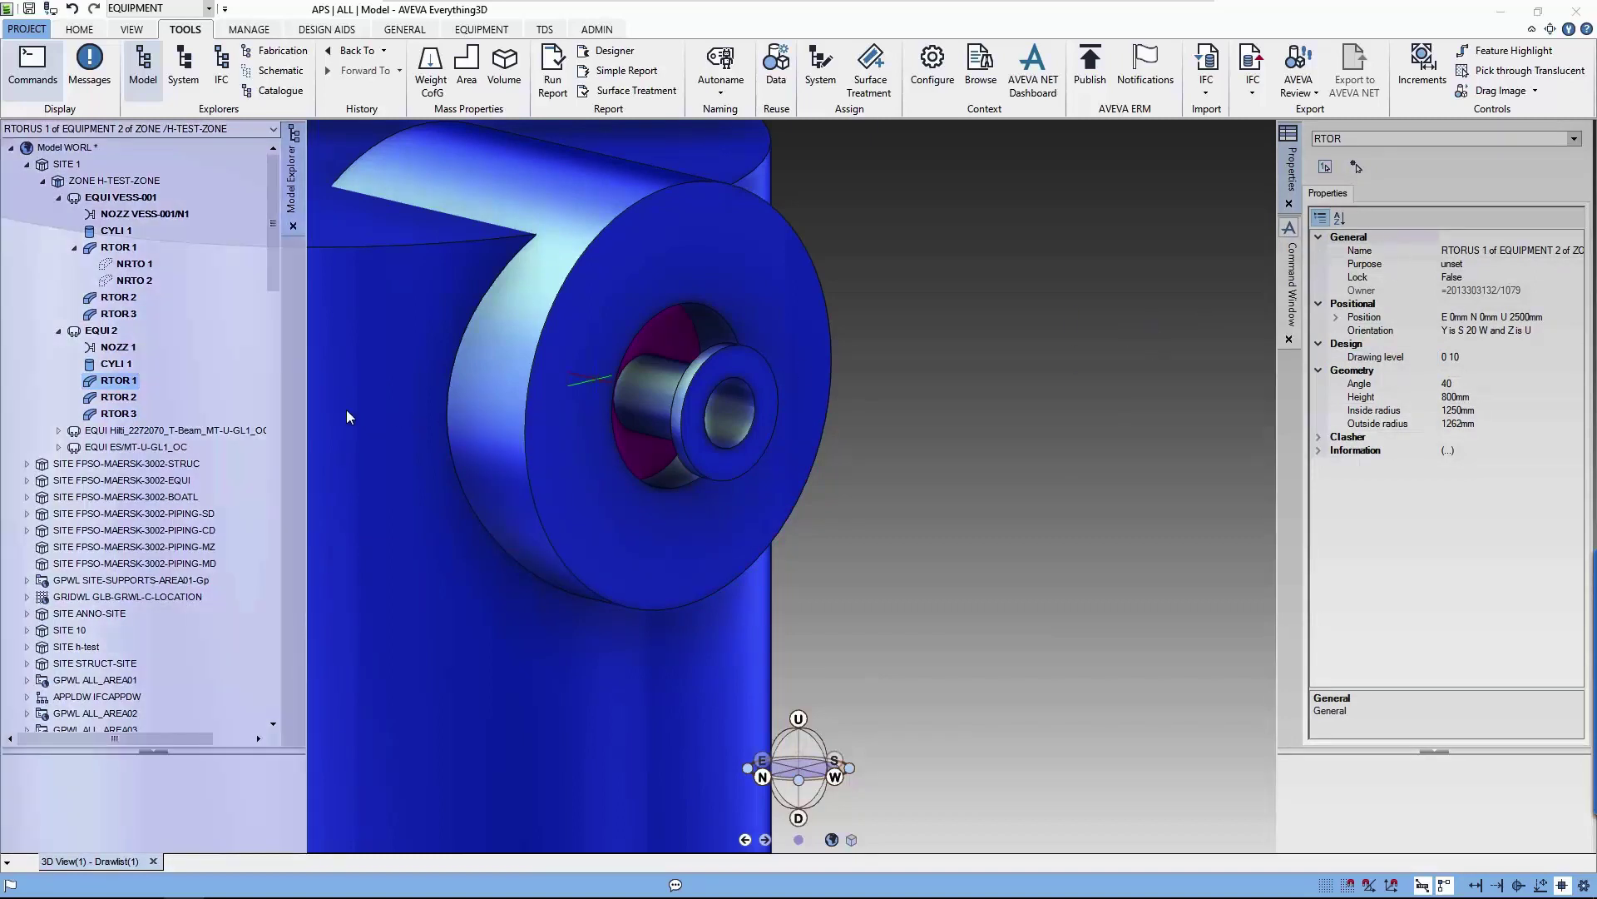
pyautogui.keyDown('shift'); pyautogui.click(115, 398); pyautogui.keyUp('shift')
pyautogui.click(115, 398)
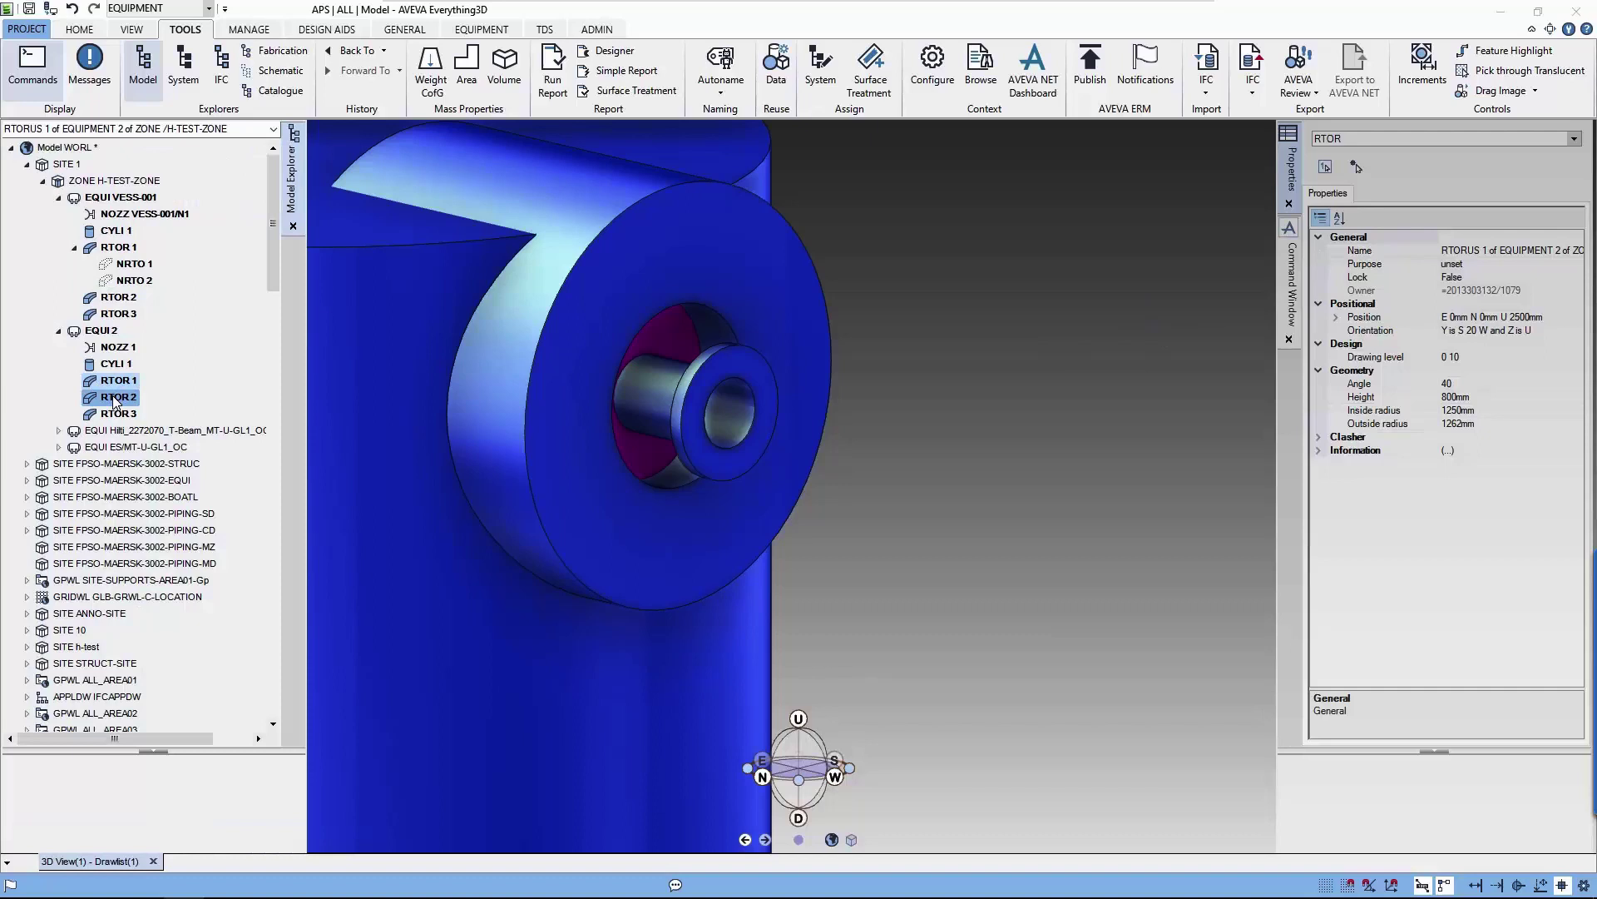
# - List RTORUS 2's attributes with Q ATT and move it to drawing level 8 10
pyautogui.click(1294, 285)
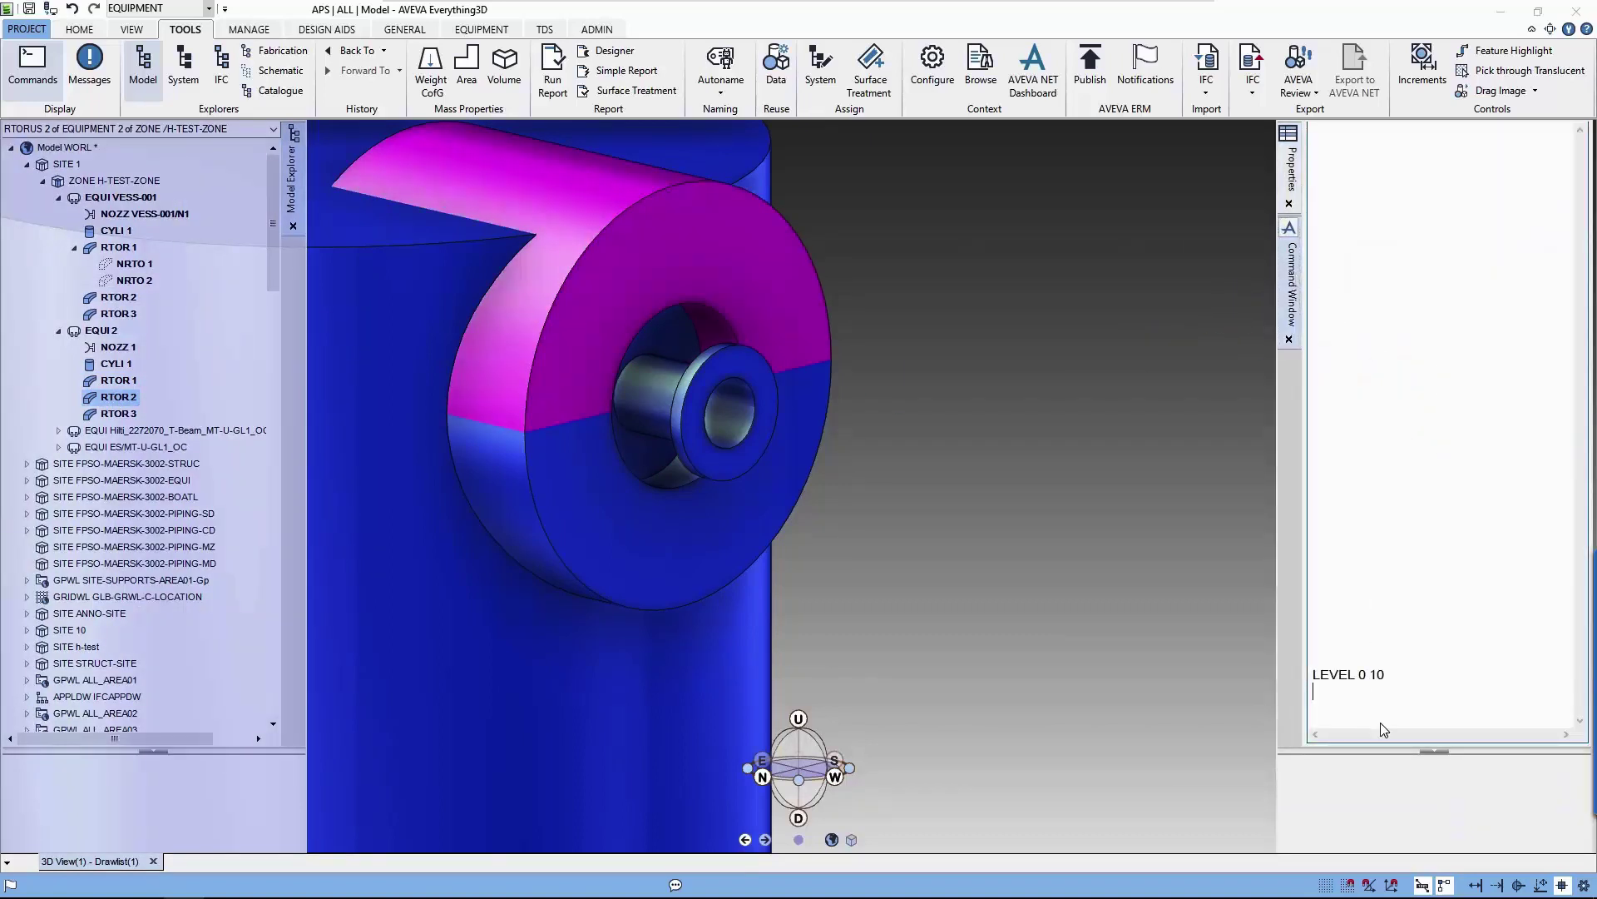
pyautogui.write('Q ATT')
pyautogui.press('Return')
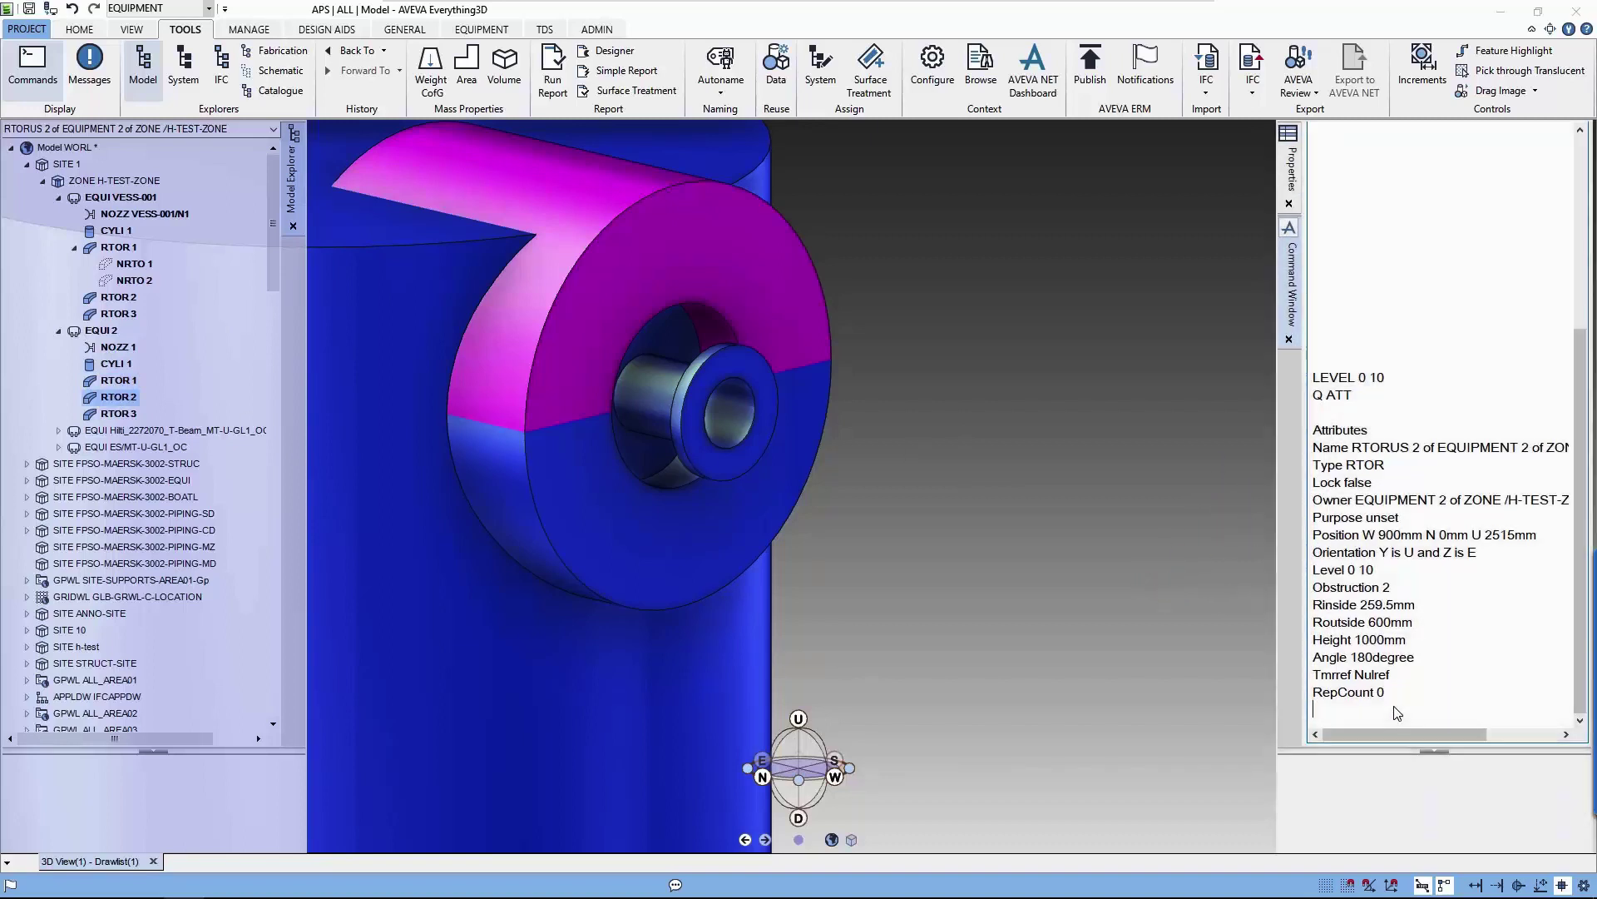
pyautogui.write('LEVEL 9')
pyautogui.write(' 10')
pyautogui.press('Return')
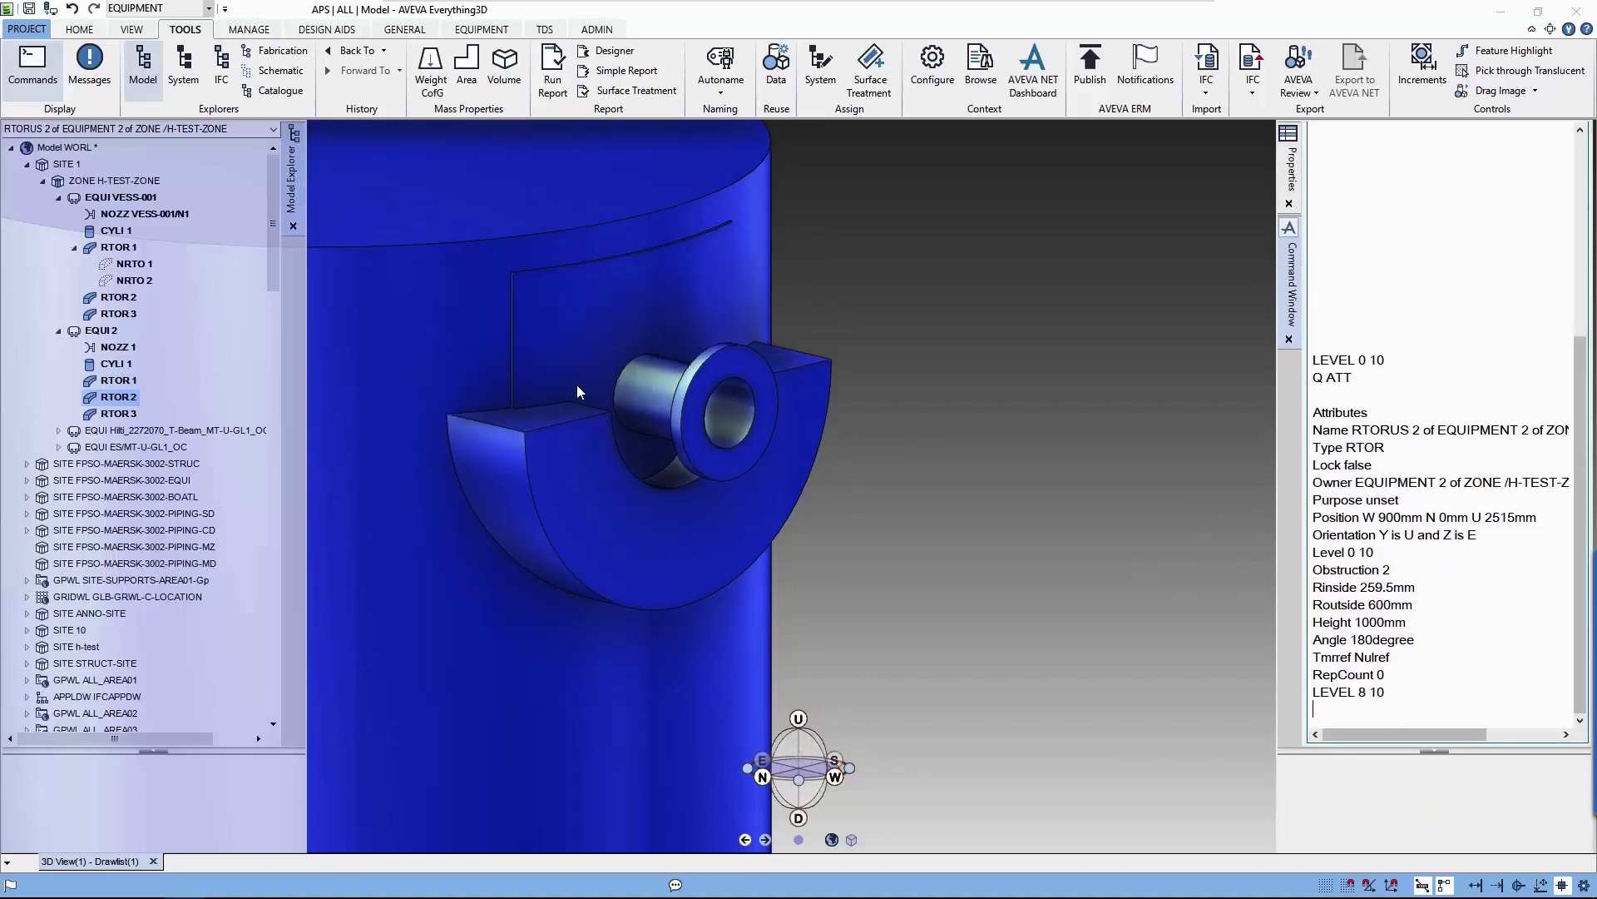
# - Create a negative torus under RTOR 1 of EQUI 2
pyautogui.click(119, 380)
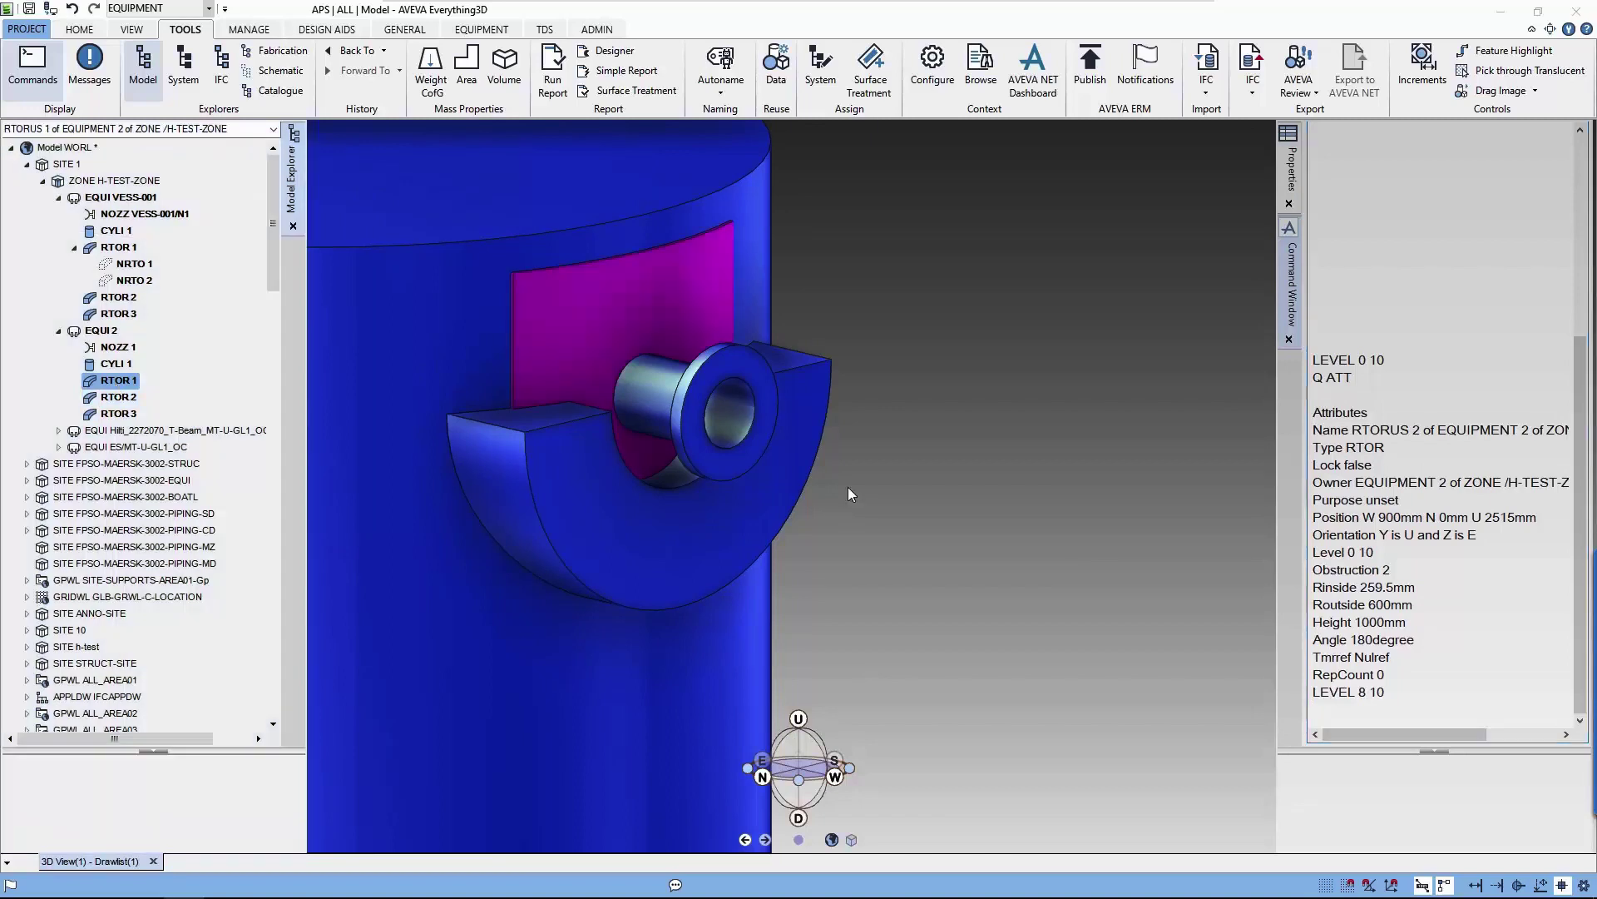
pyautogui.click(1361, 722)
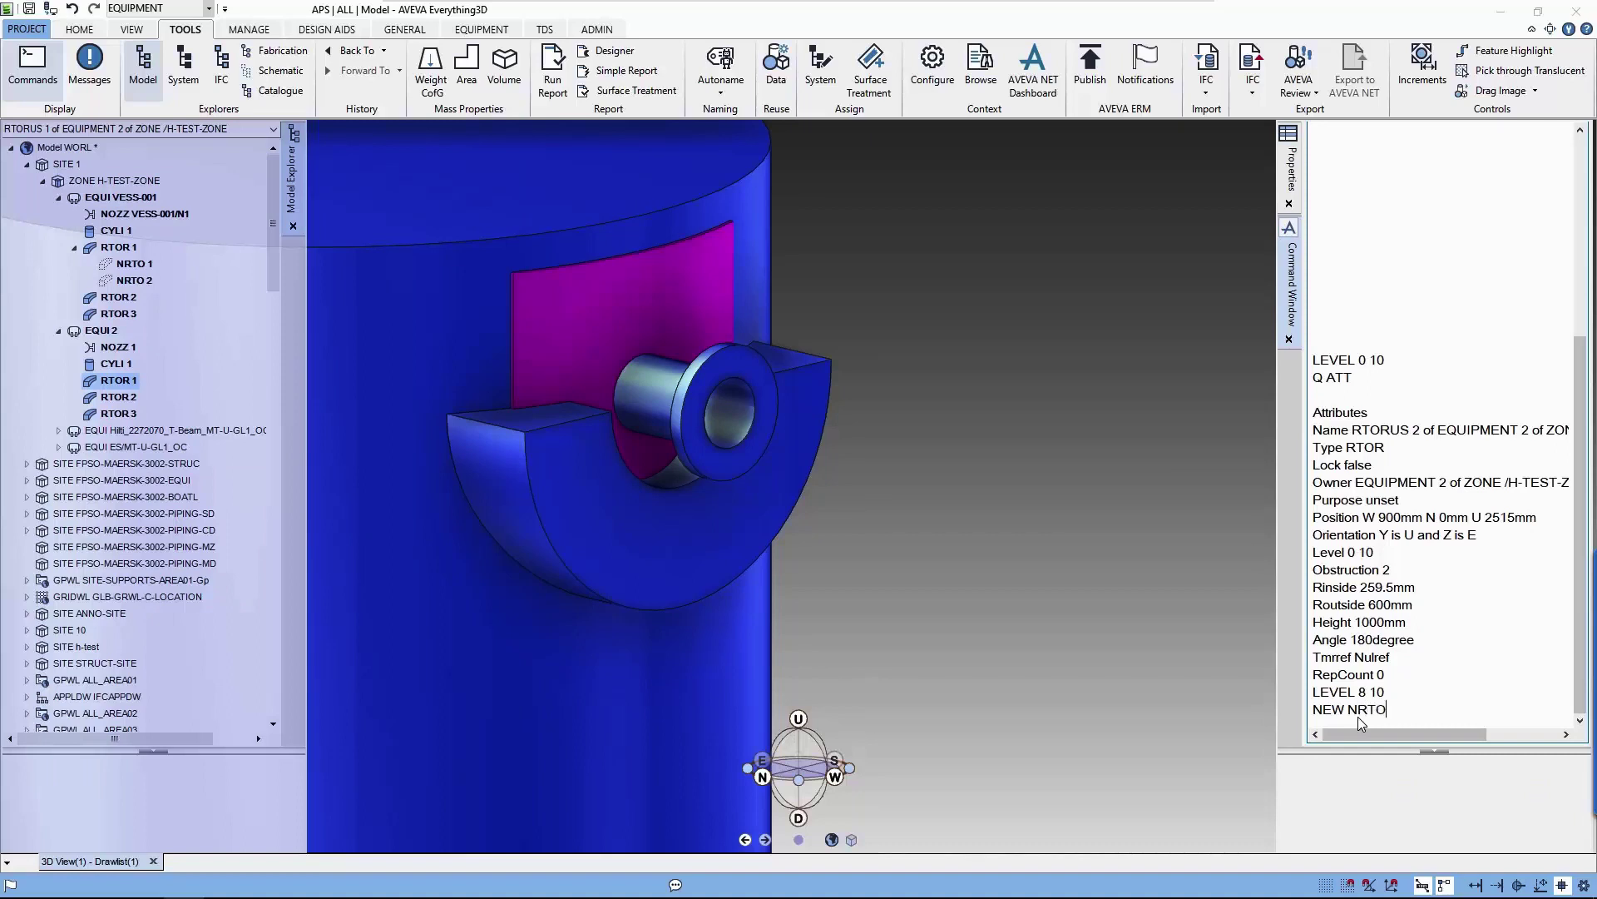
pyautogui.press('Return')
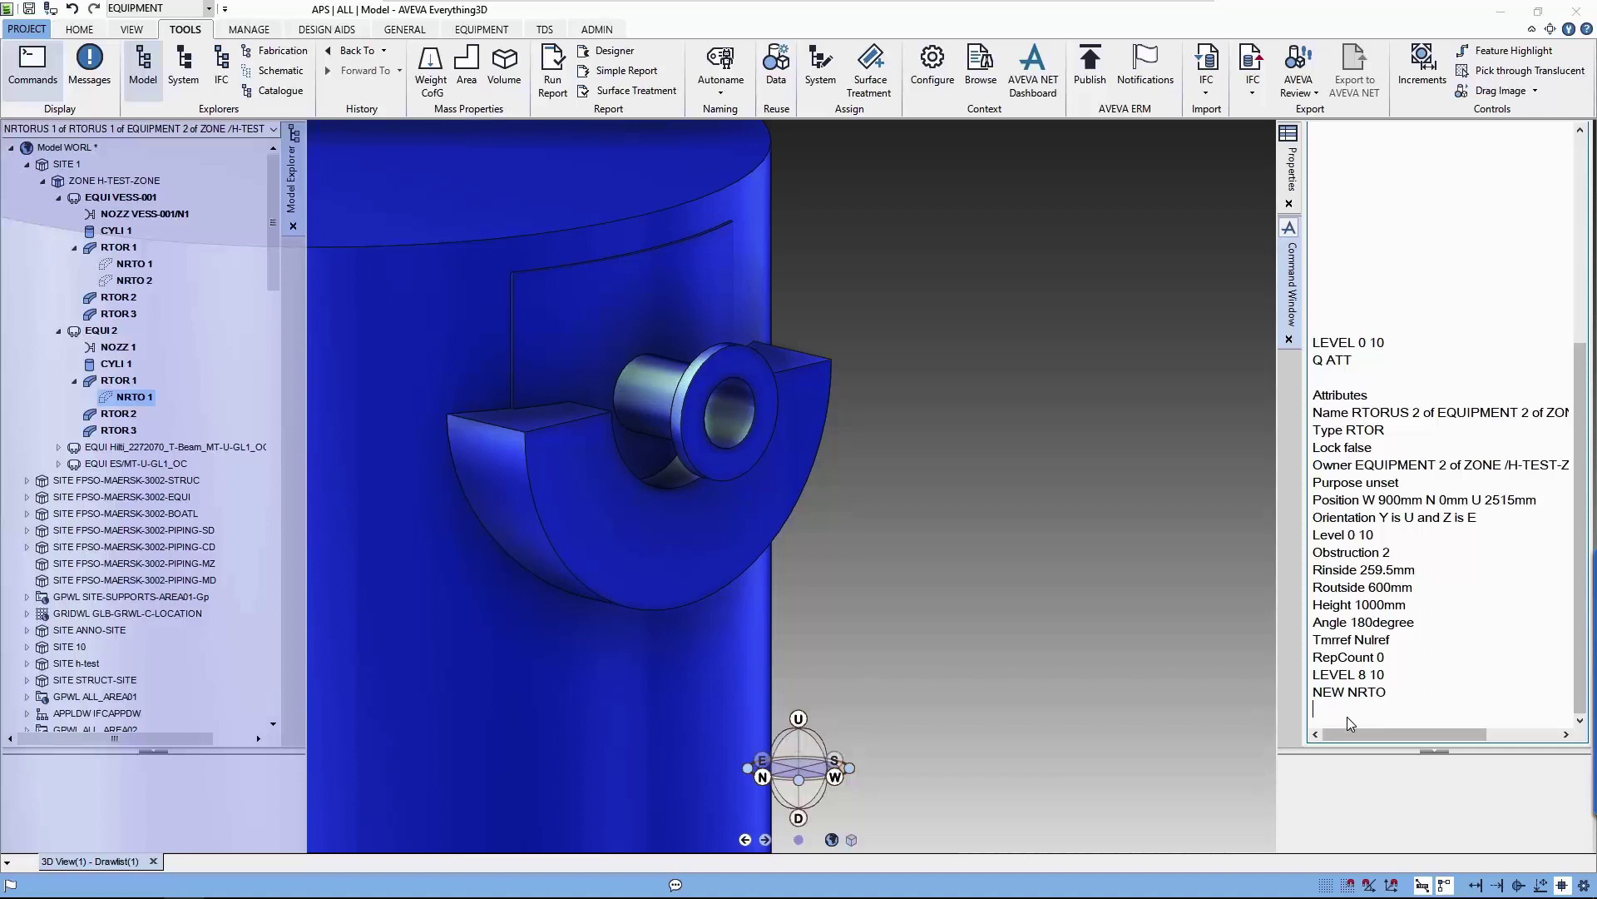
# - Give NRTO 1 Rinside 259.5mm, Routside 600mm, Height 1000mm and Angle 180degree
pyautogui.doubleClick(1381, 570)
pyautogui.press('Return')
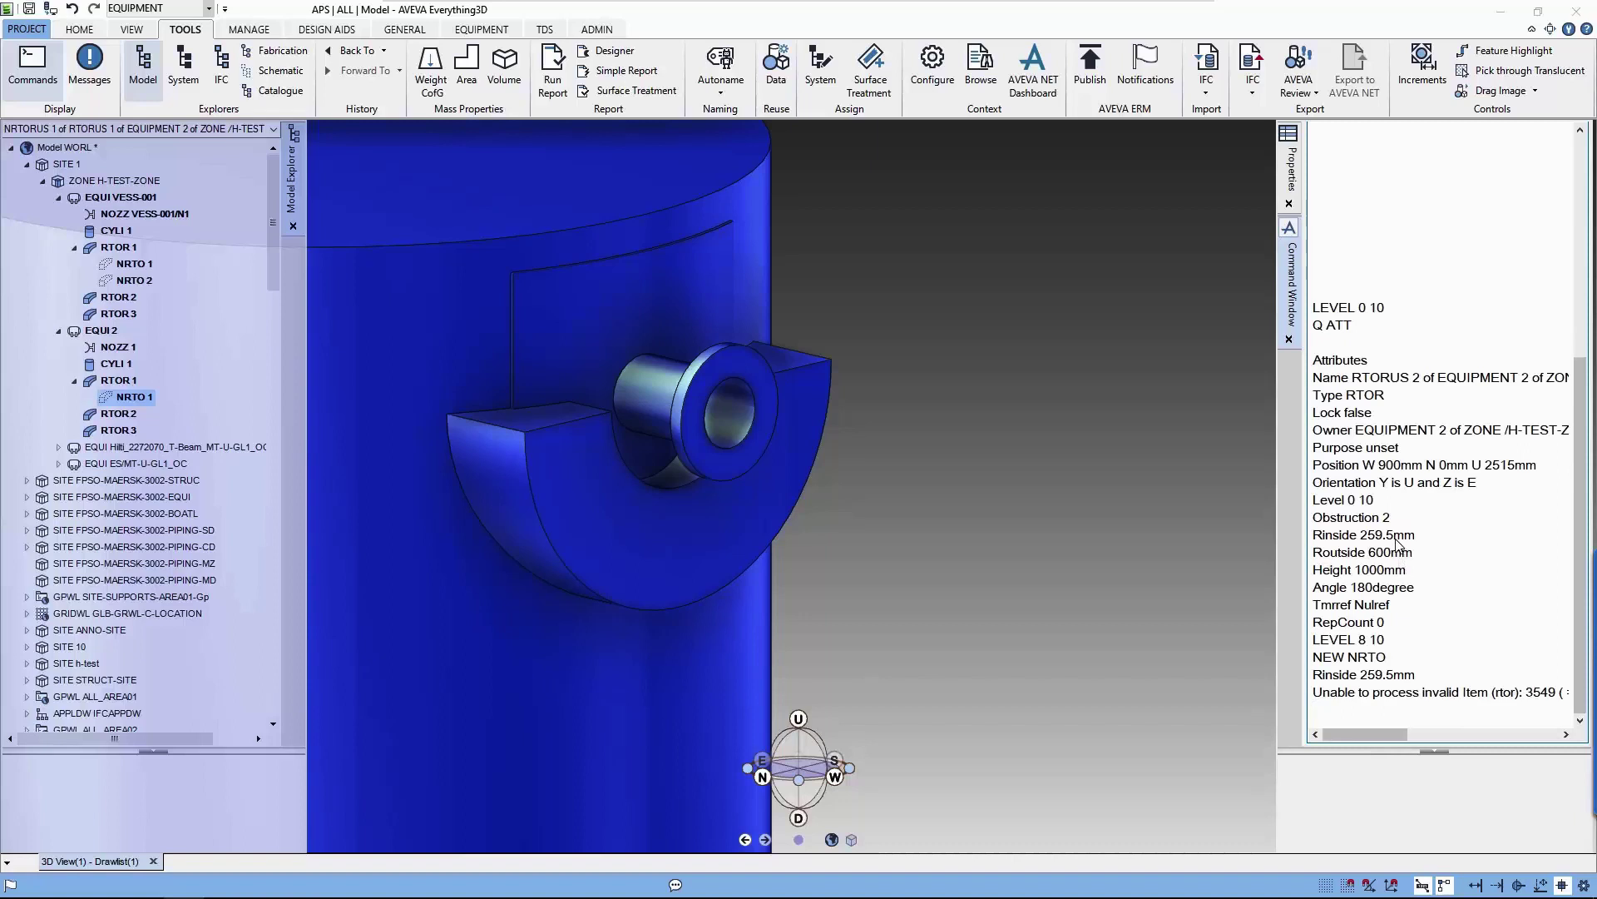
pyautogui.doubleClick(1399, 535)
pyautogui.press('Return')
pyautogui.write('Routside 600mm')
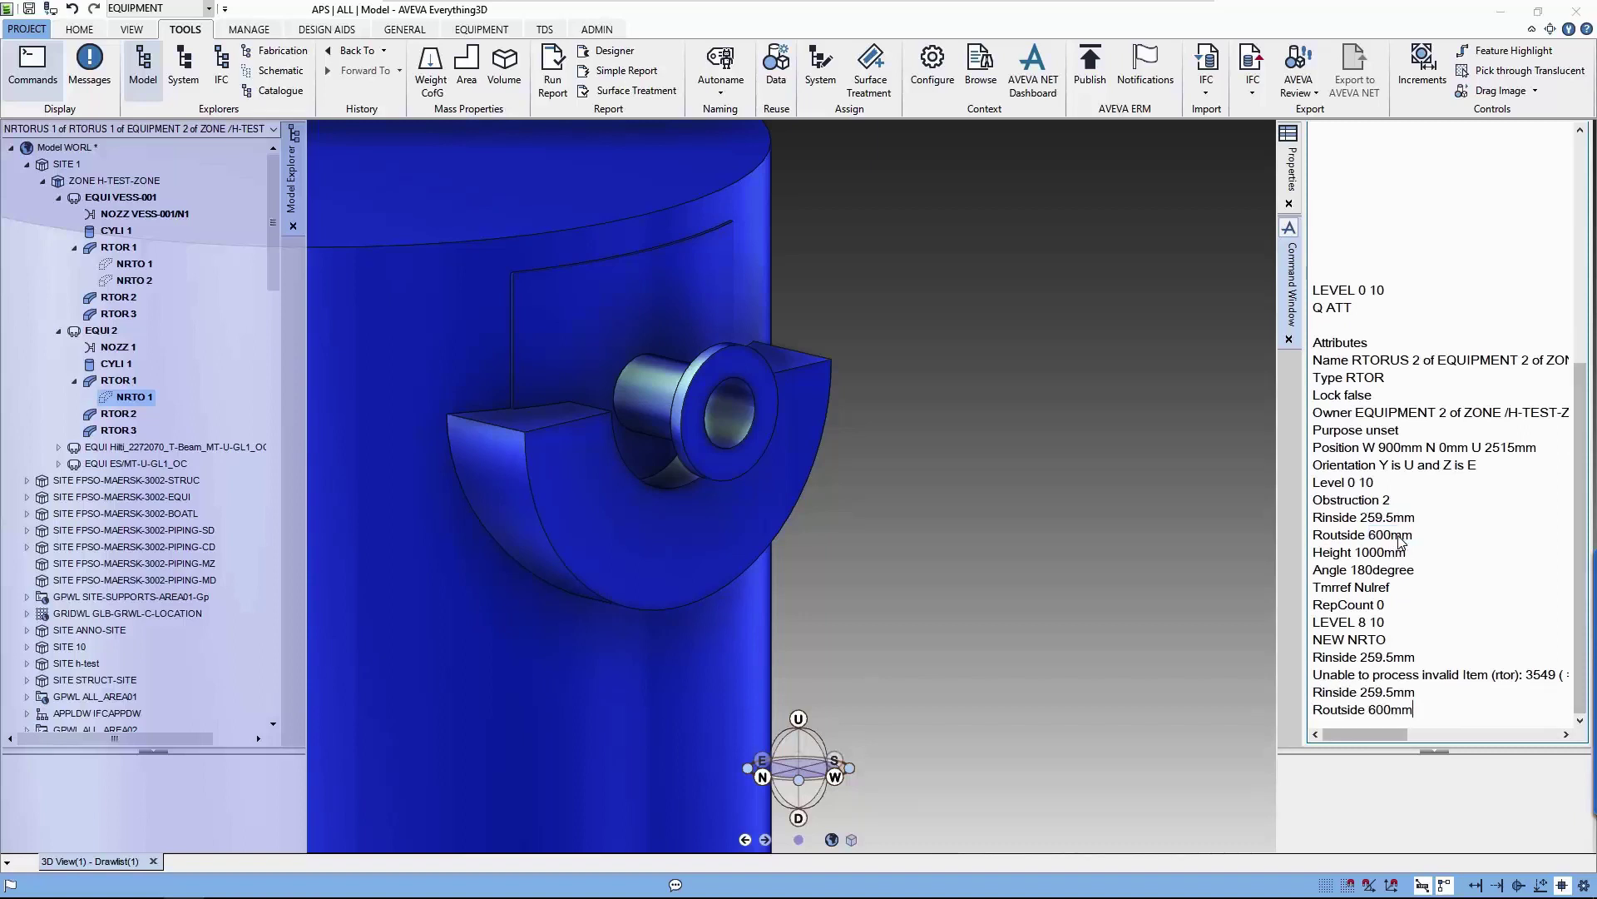
pyautogui.press('Return')
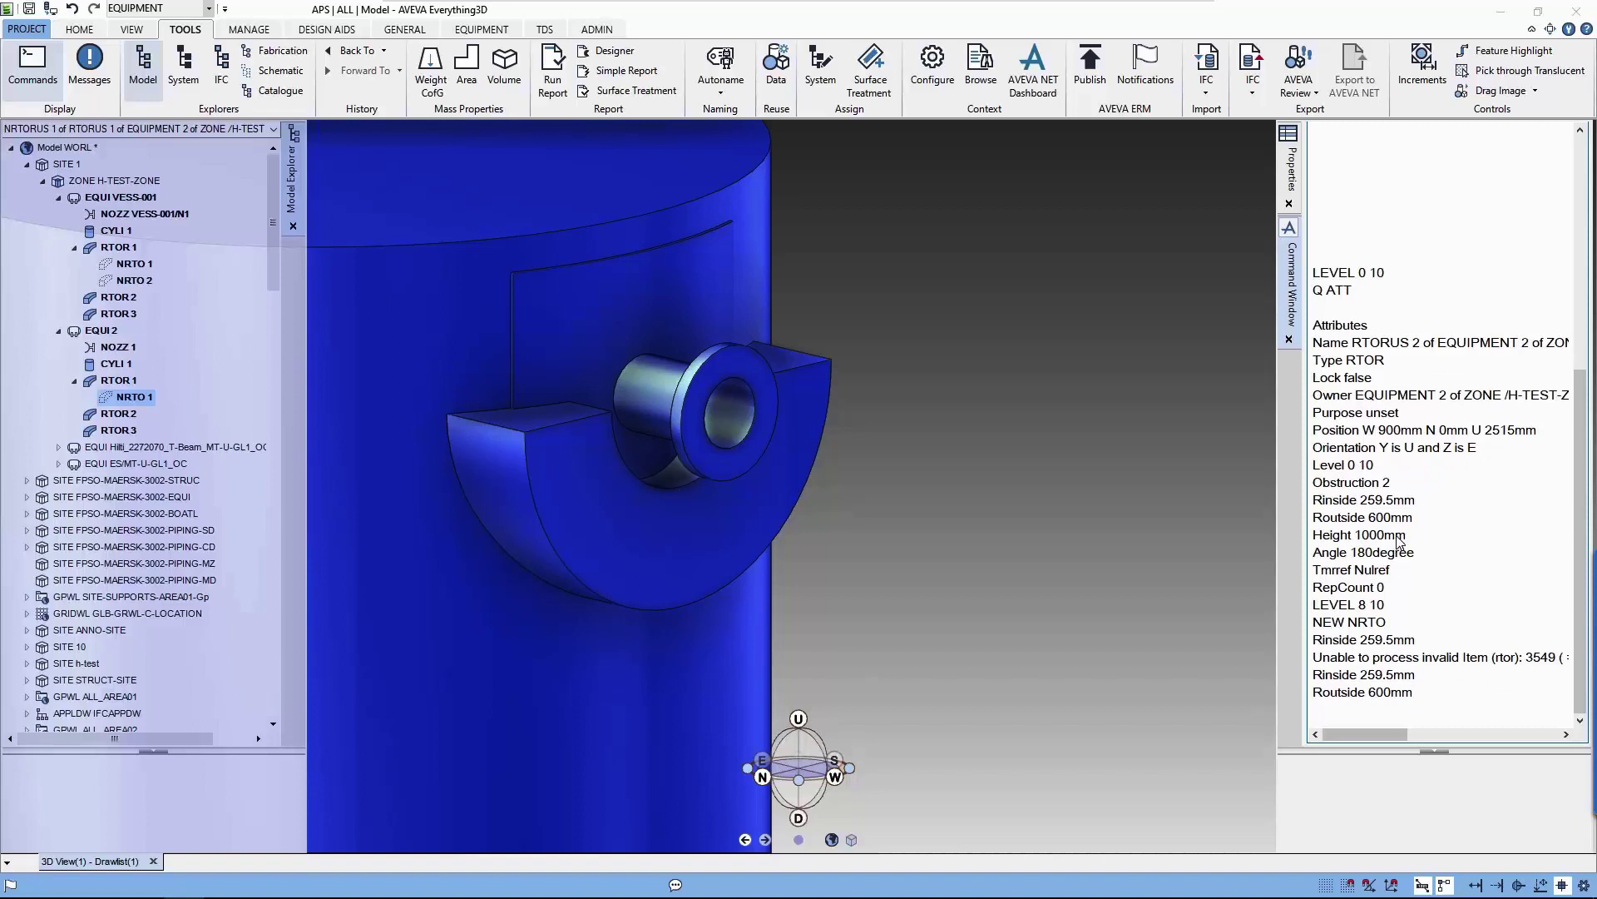
pyautogui.doubleClick(1400, 537)
pyautogui.press('Return')
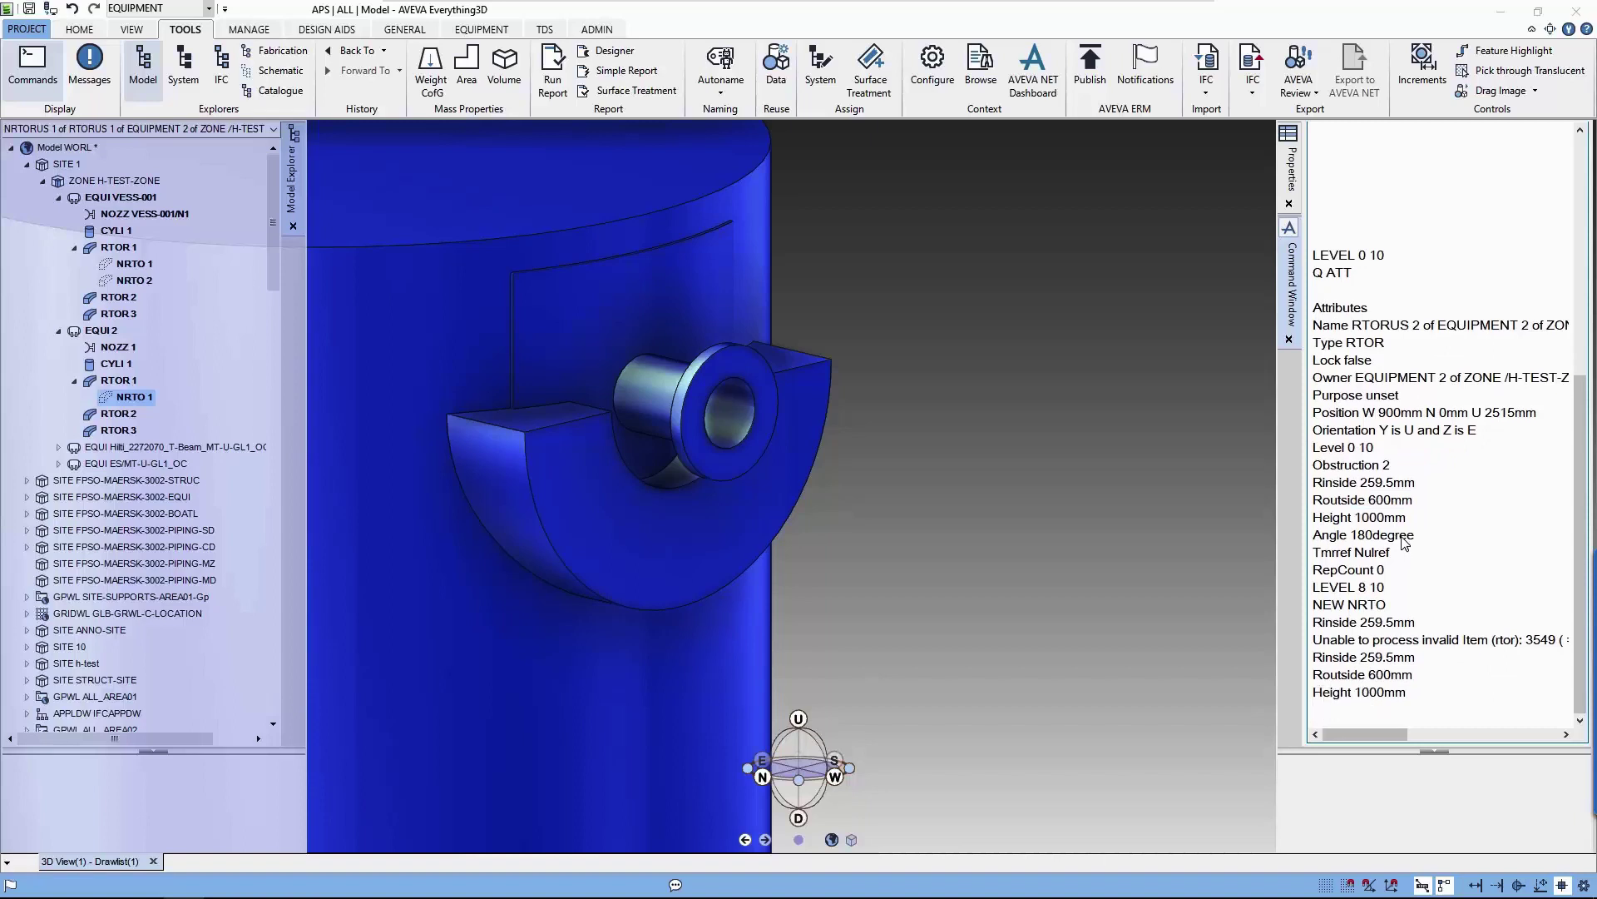
pyautogui.doubleClick(1404, 537)
pyautogui.press('Return')
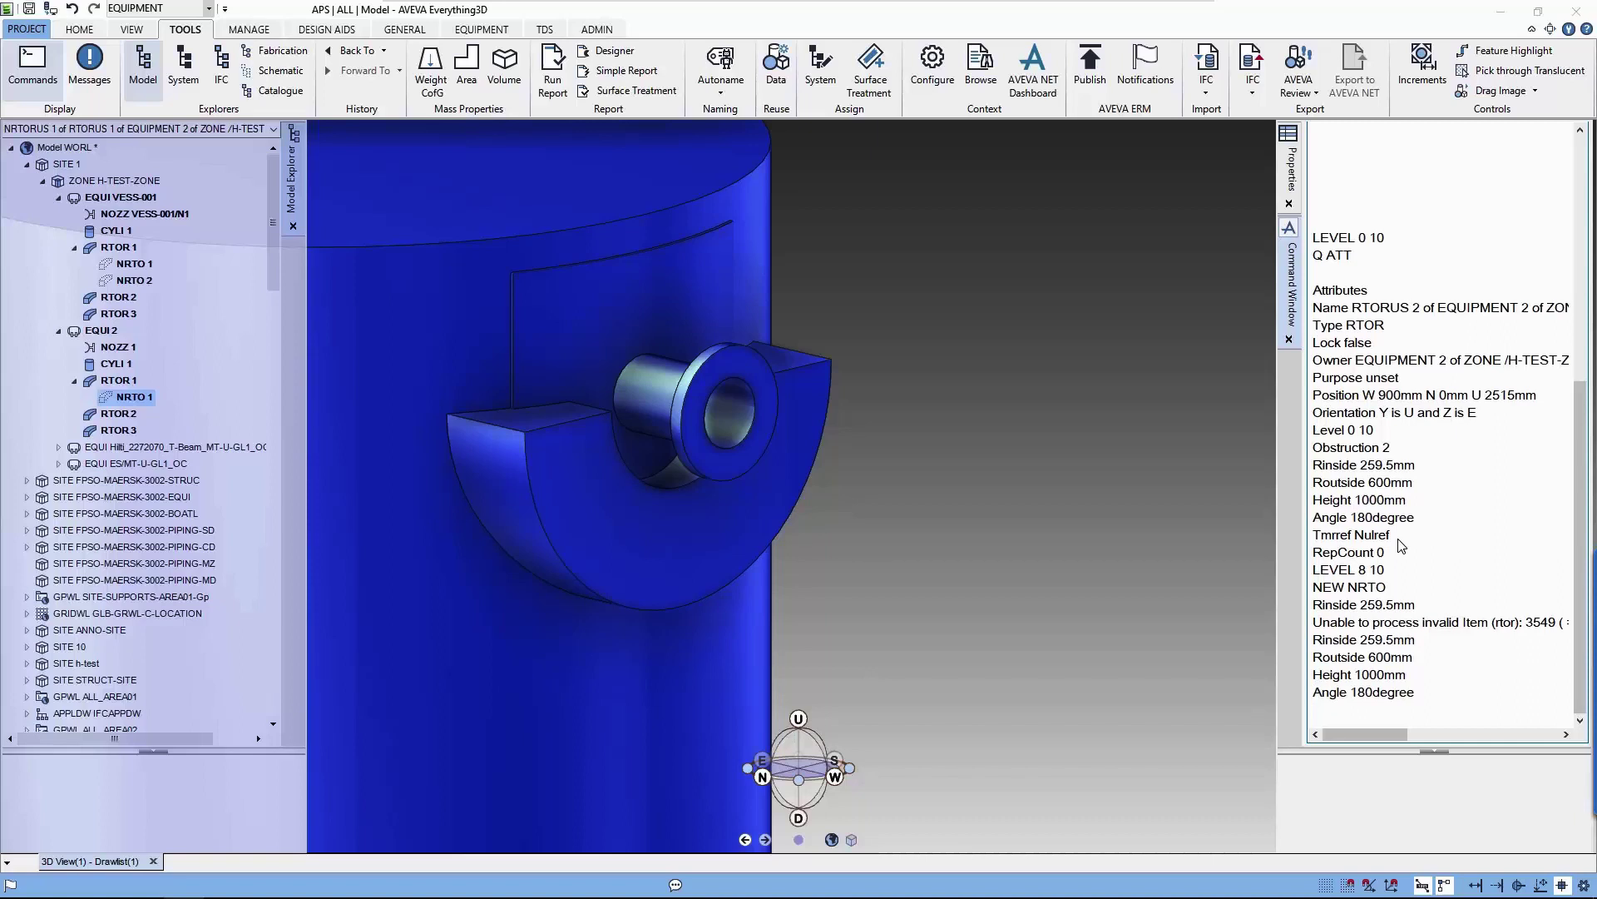
# - Copy the parent torus's orientation and position to NRTO 1, relative to WRT /*
pyautogui.doubleClick(1426, 413)
pyautogui.press('Return')
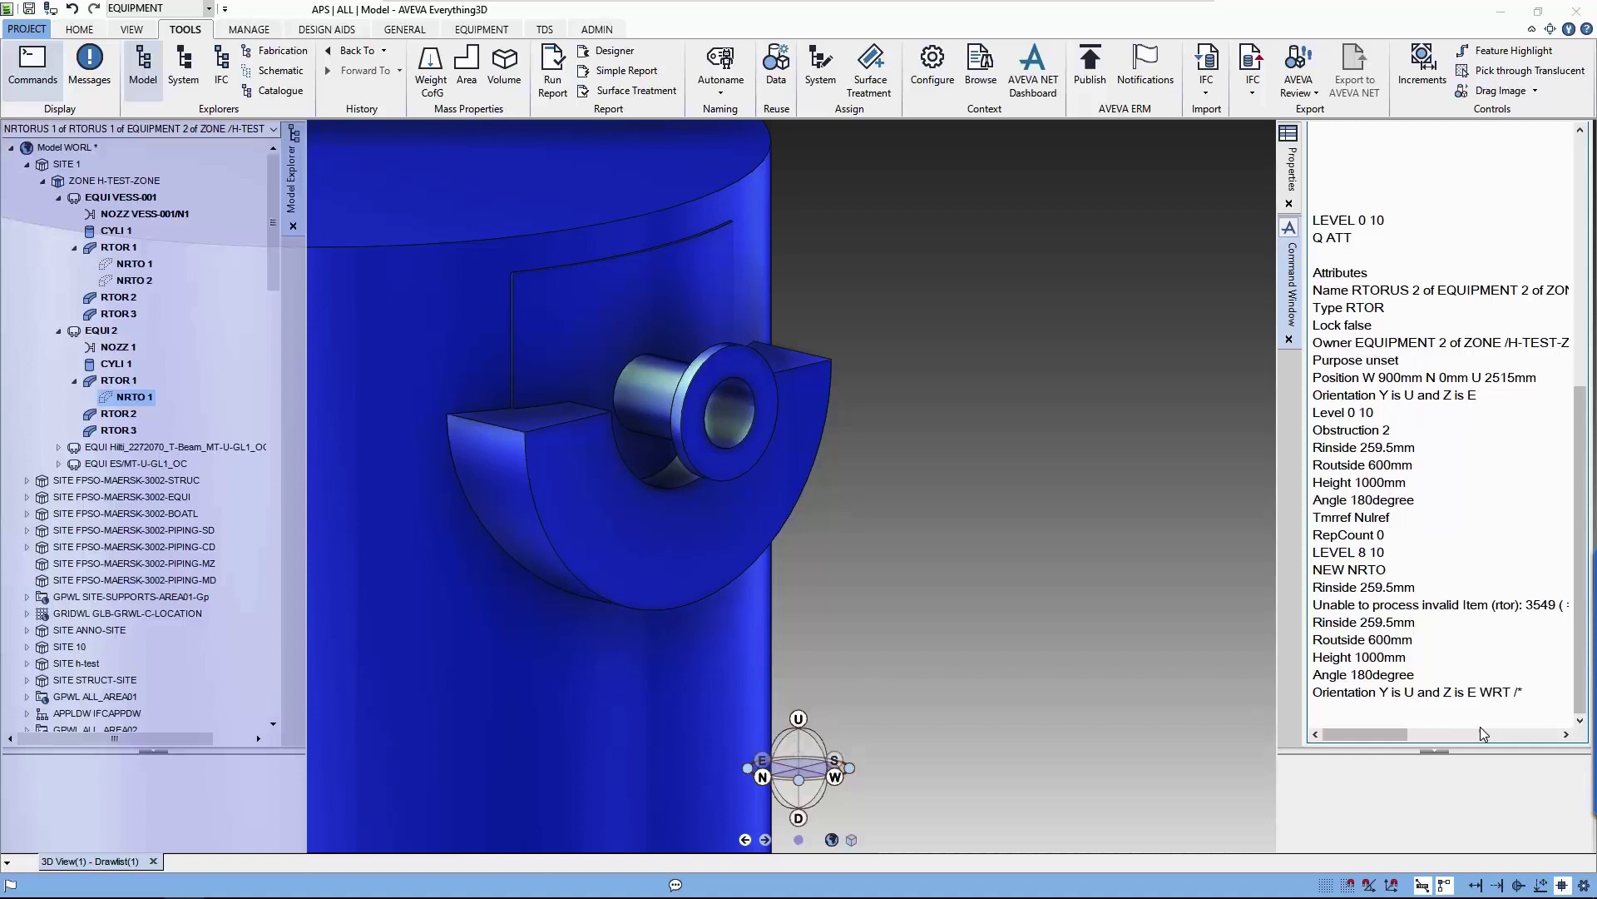
pyautogui.doubleClick(1361, 379)
pyautogui.write('WR')
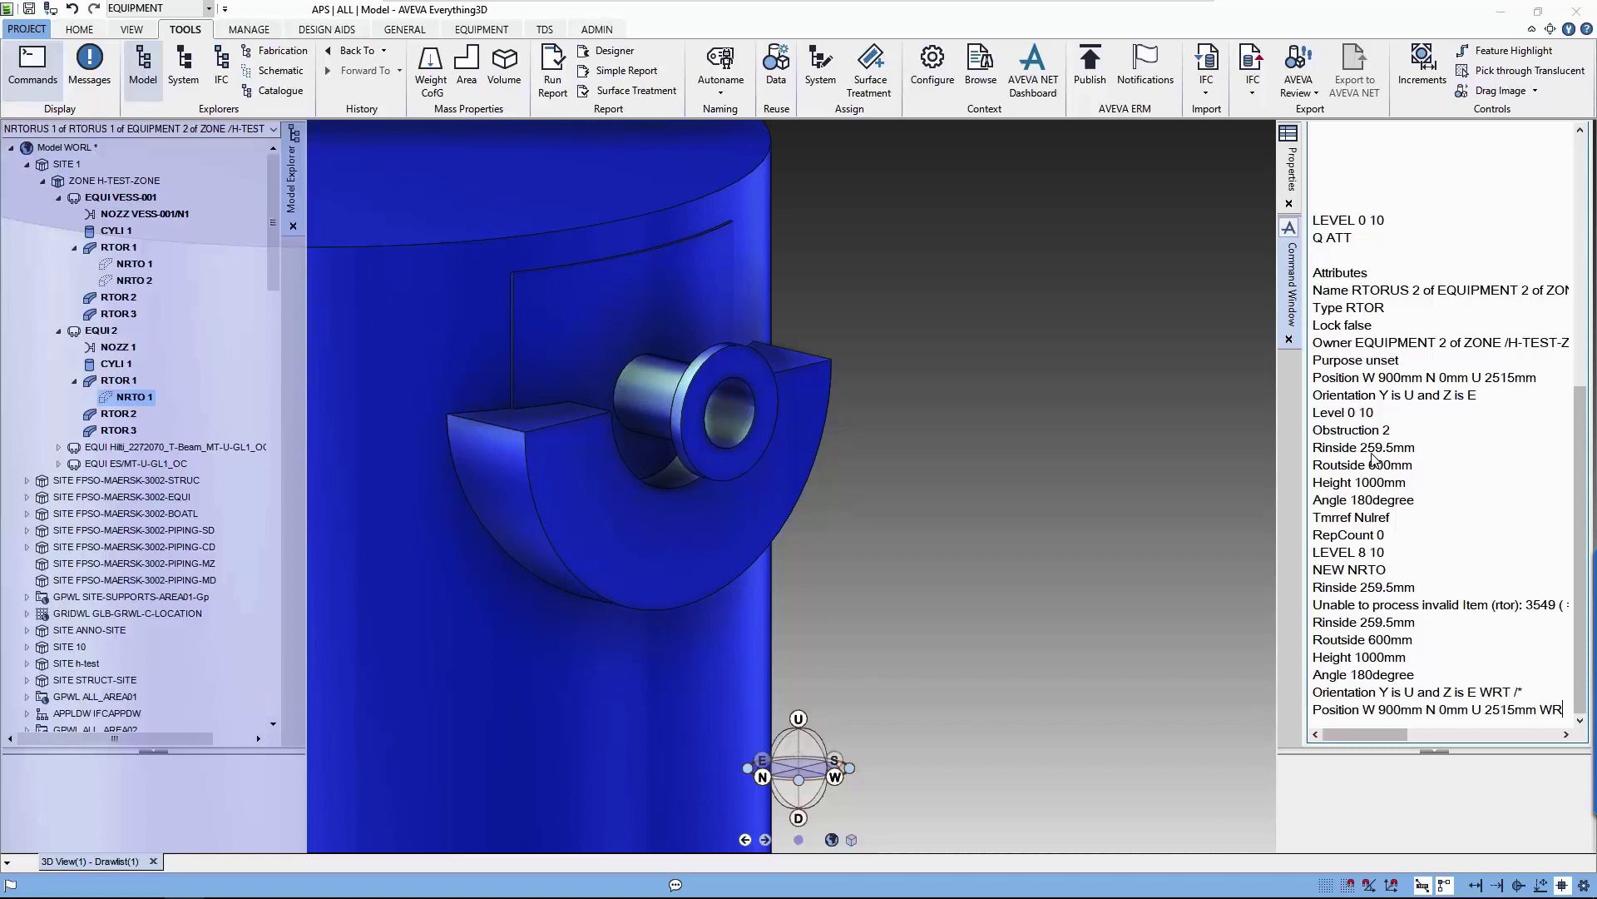
pyautogui.write('T /*')
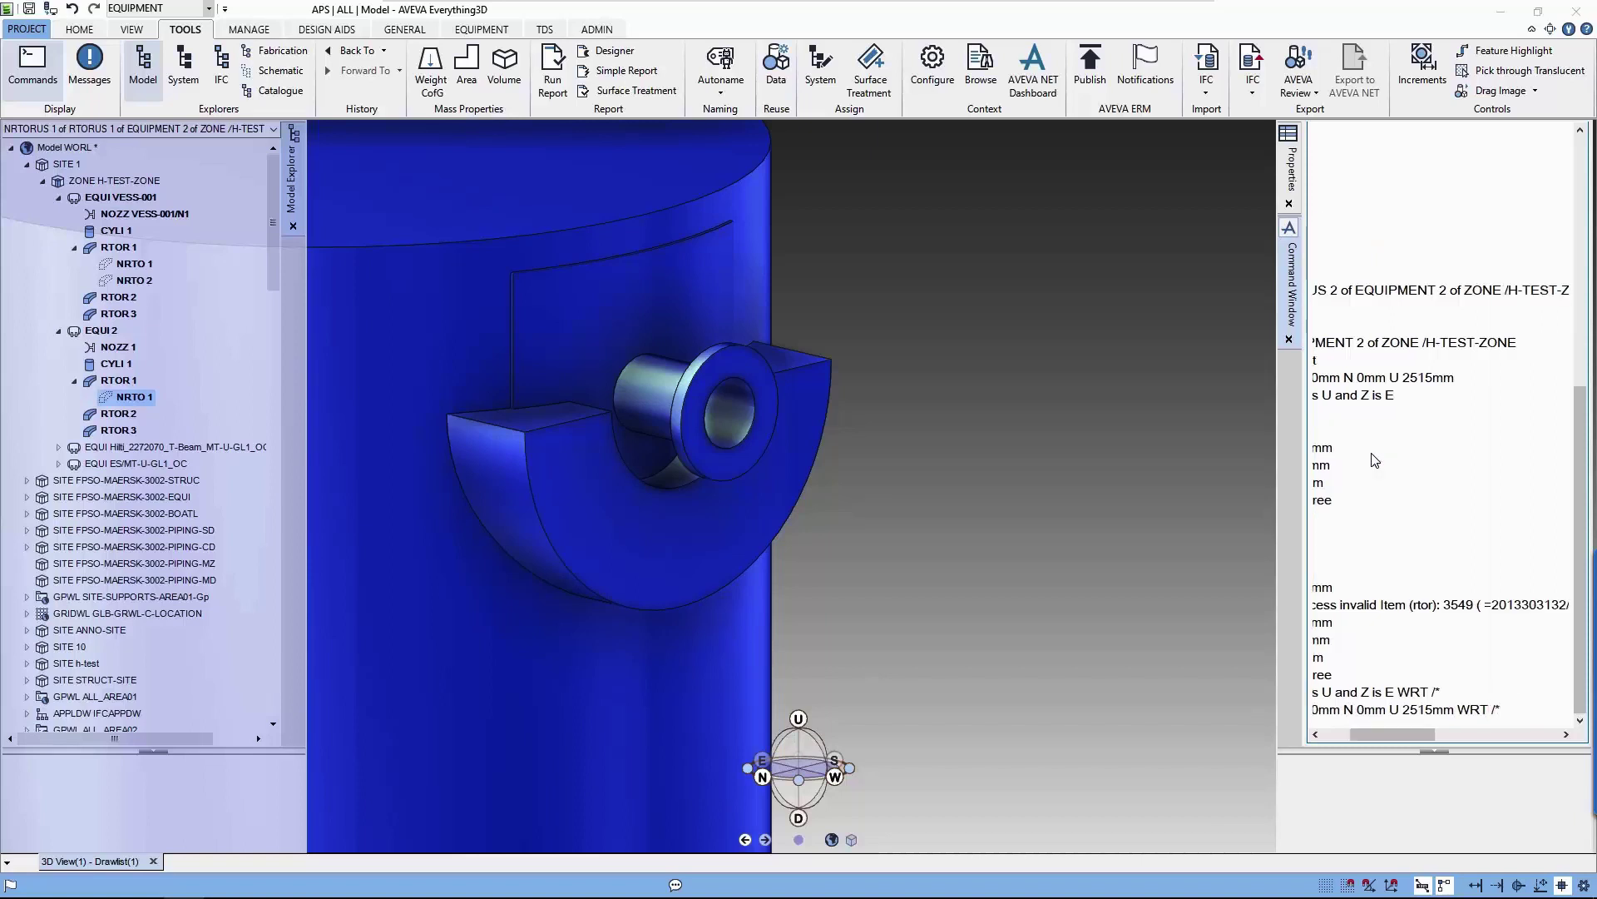
pyautogui.press('Return')
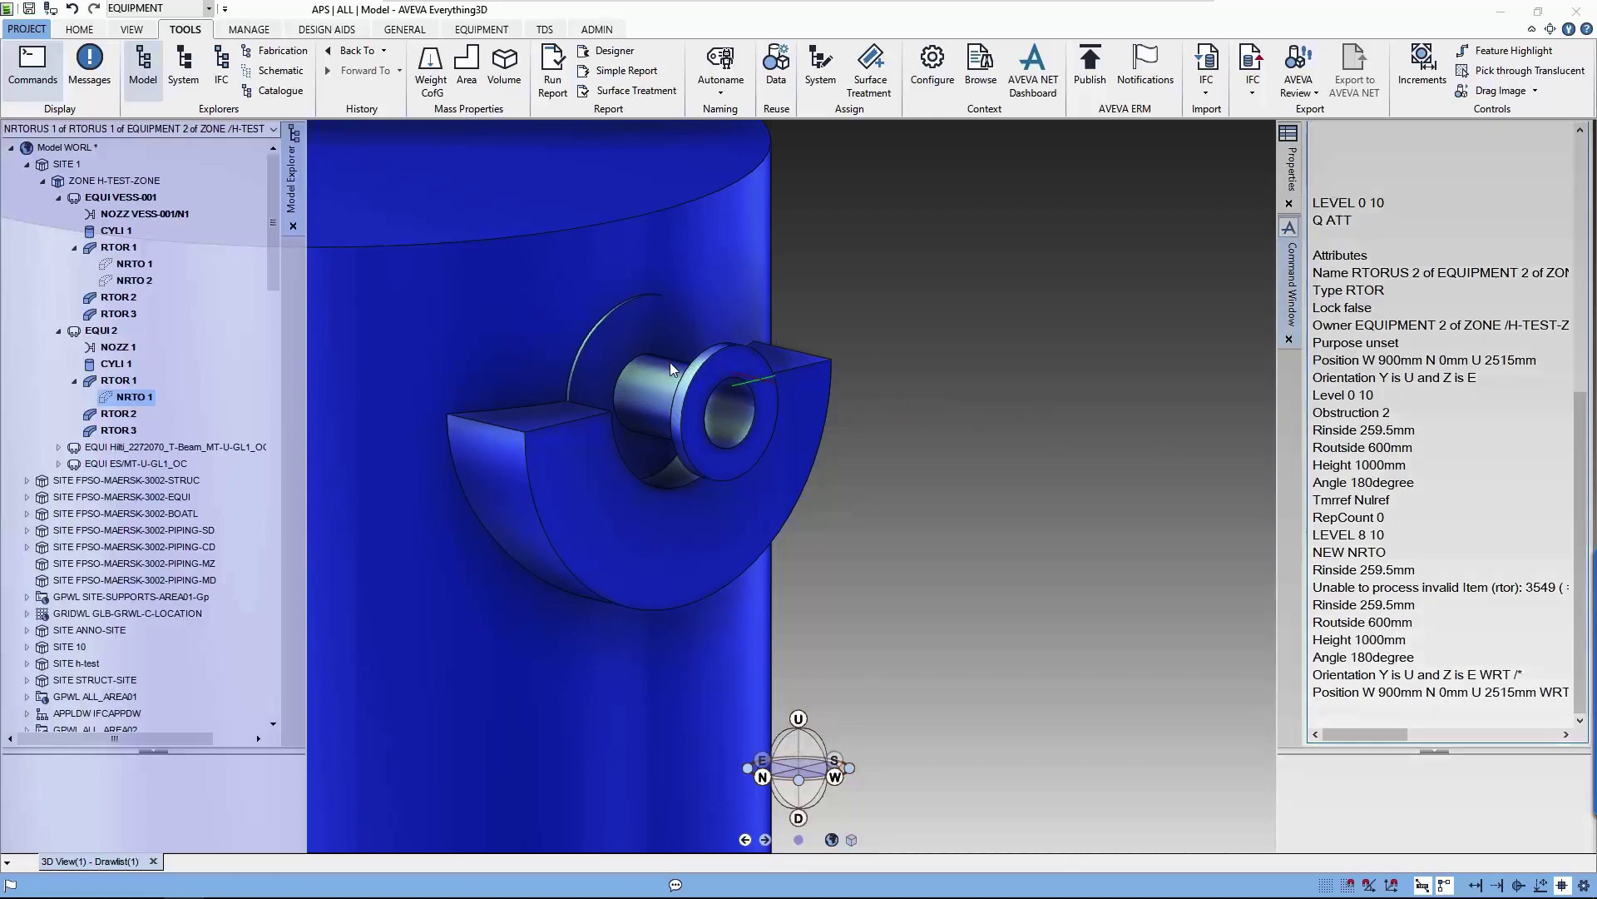
# - List RTORUS 3's attributes and set its drawing level to 8 10 to hide it
pyautogui.moveTo(624, 386)
pyautogui.mouseDown(button='middle')
pyautogui.moveTo(498, 391)
pyautogui.moveTo(485, 414)
pyautogui.moveTo(526, 448)
pyautogui.moveTo(580, 458)
pyautogui.moveTo(636, 448)
pyautogui.moveTo(662, 408)
pyautogui.mouseUp(button='middle')
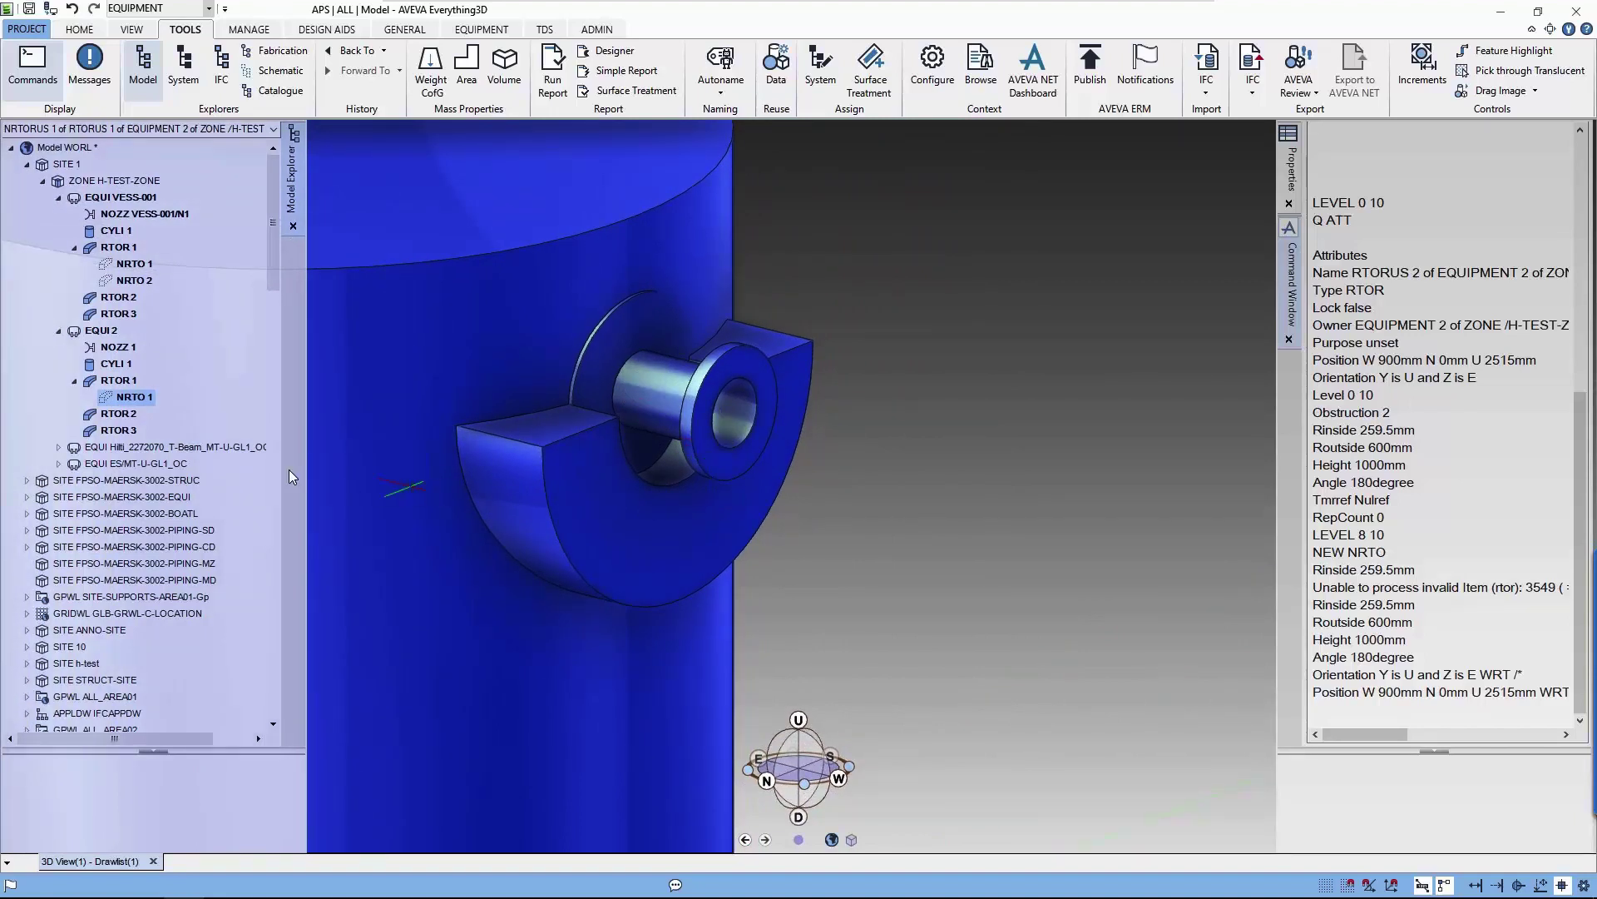
pyautogui.click(119, 431)
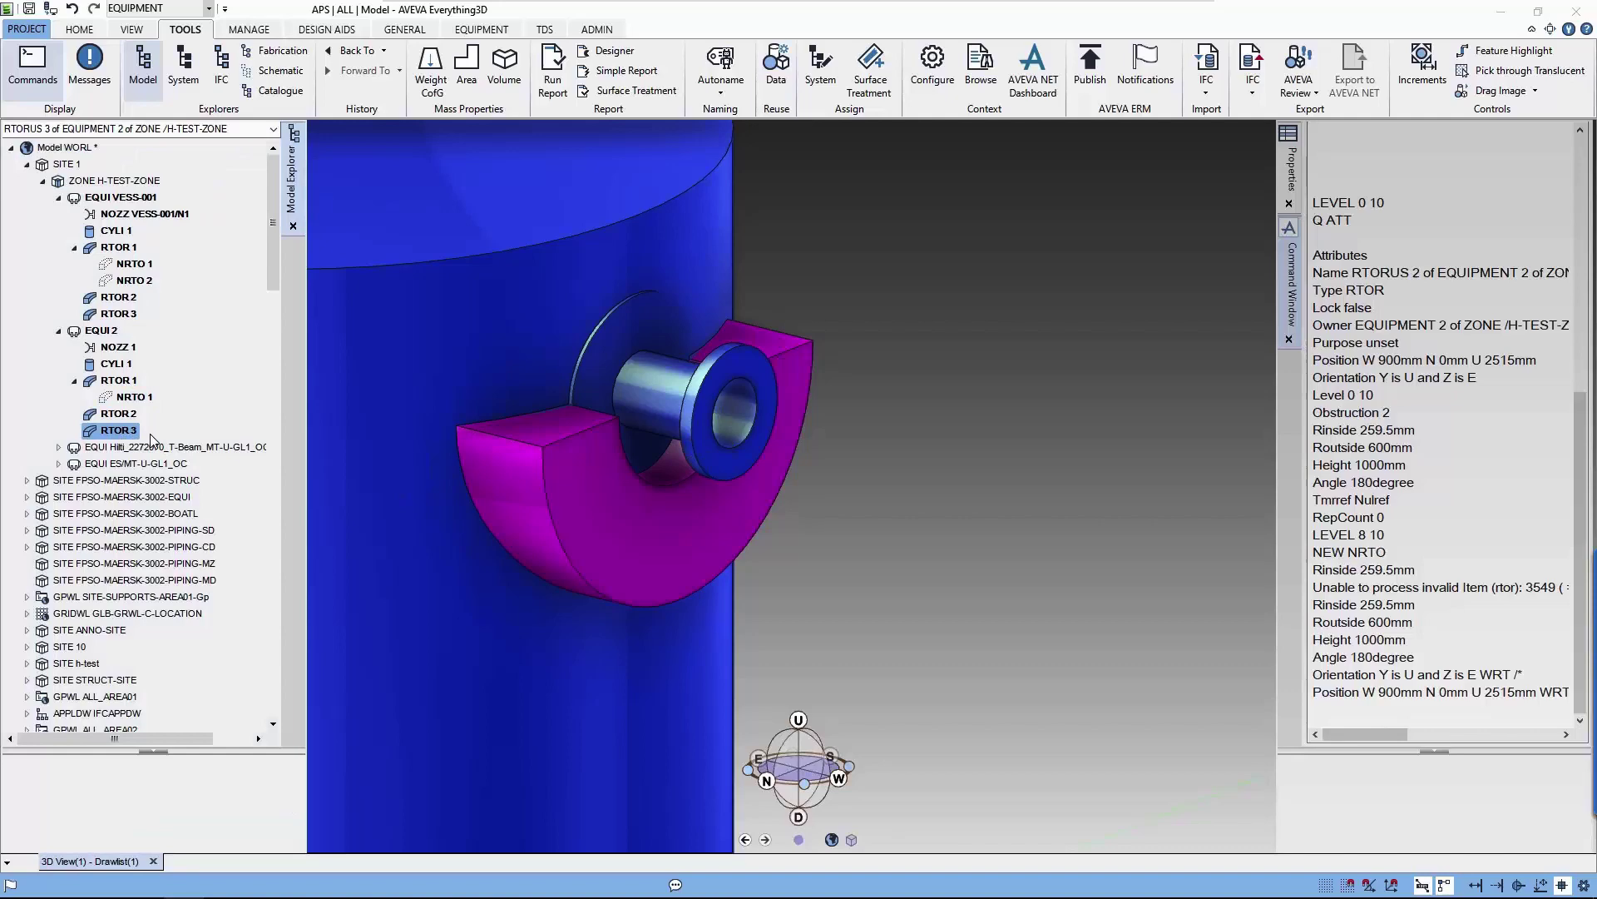
pyautogui.click(1352, 719)
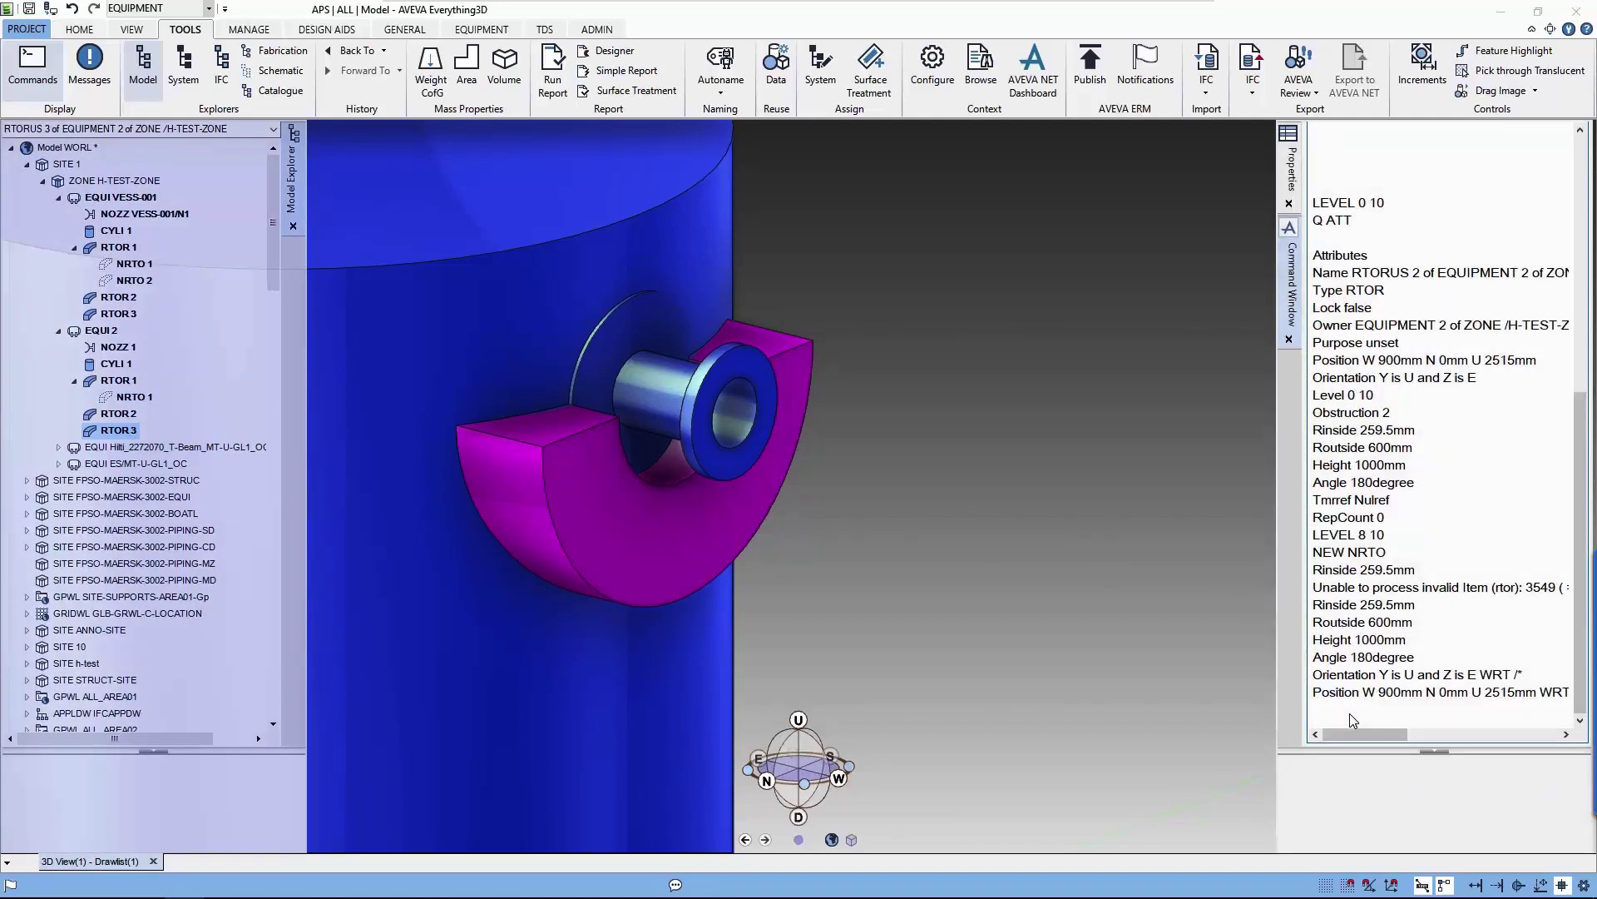
pyautogui.press('Return')
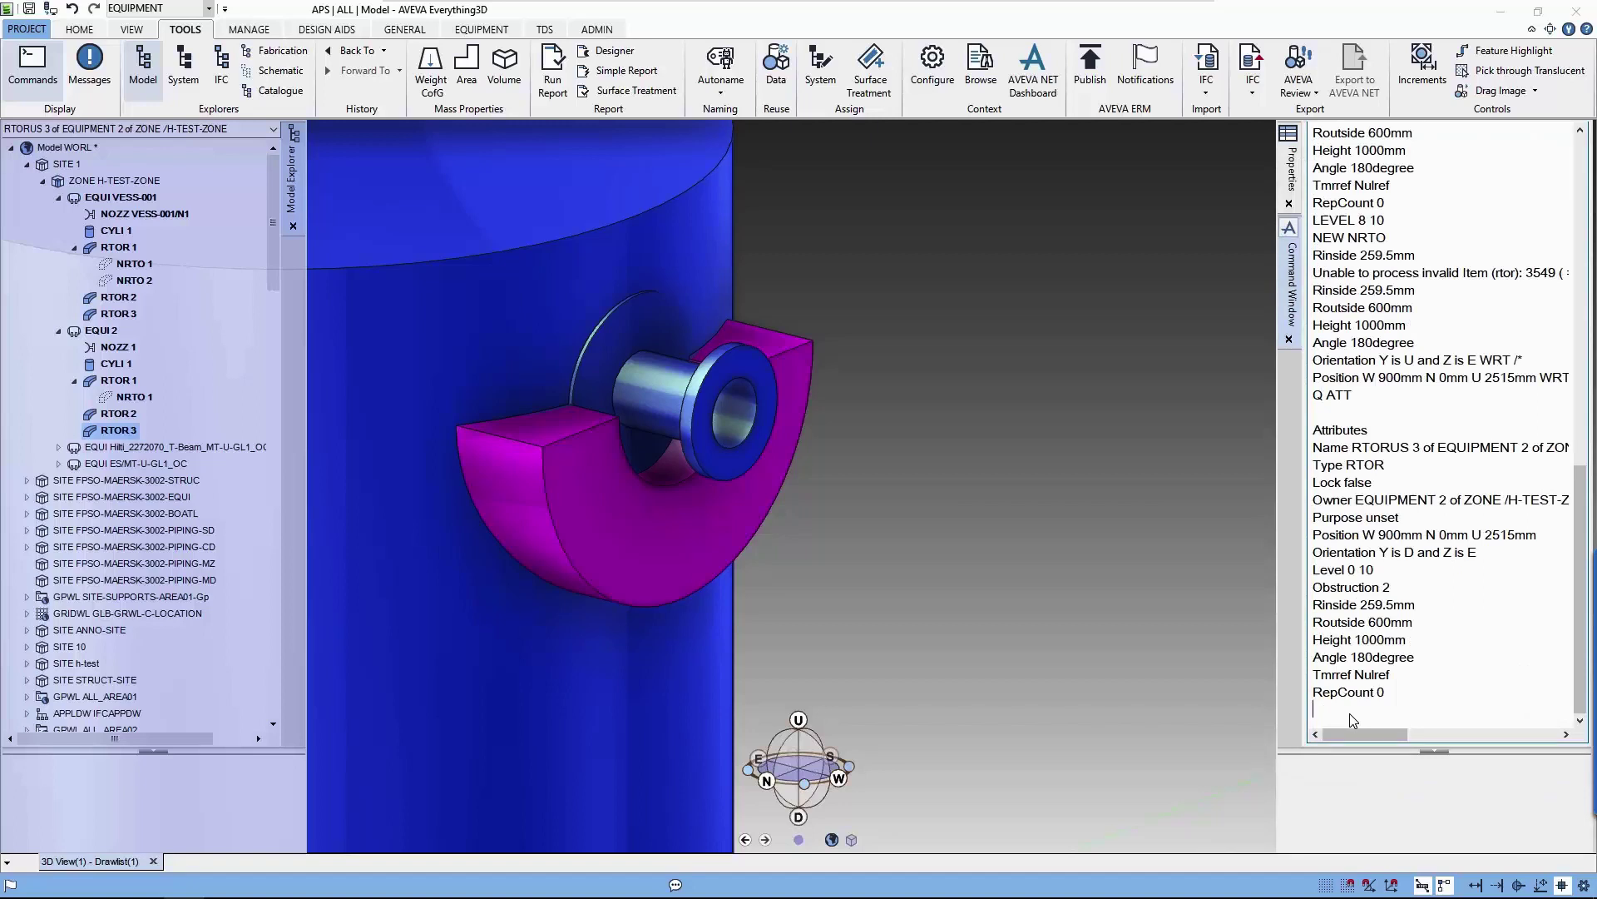
pyautogui.write('LEVEL 8 10')
pyautogui.press('Return')
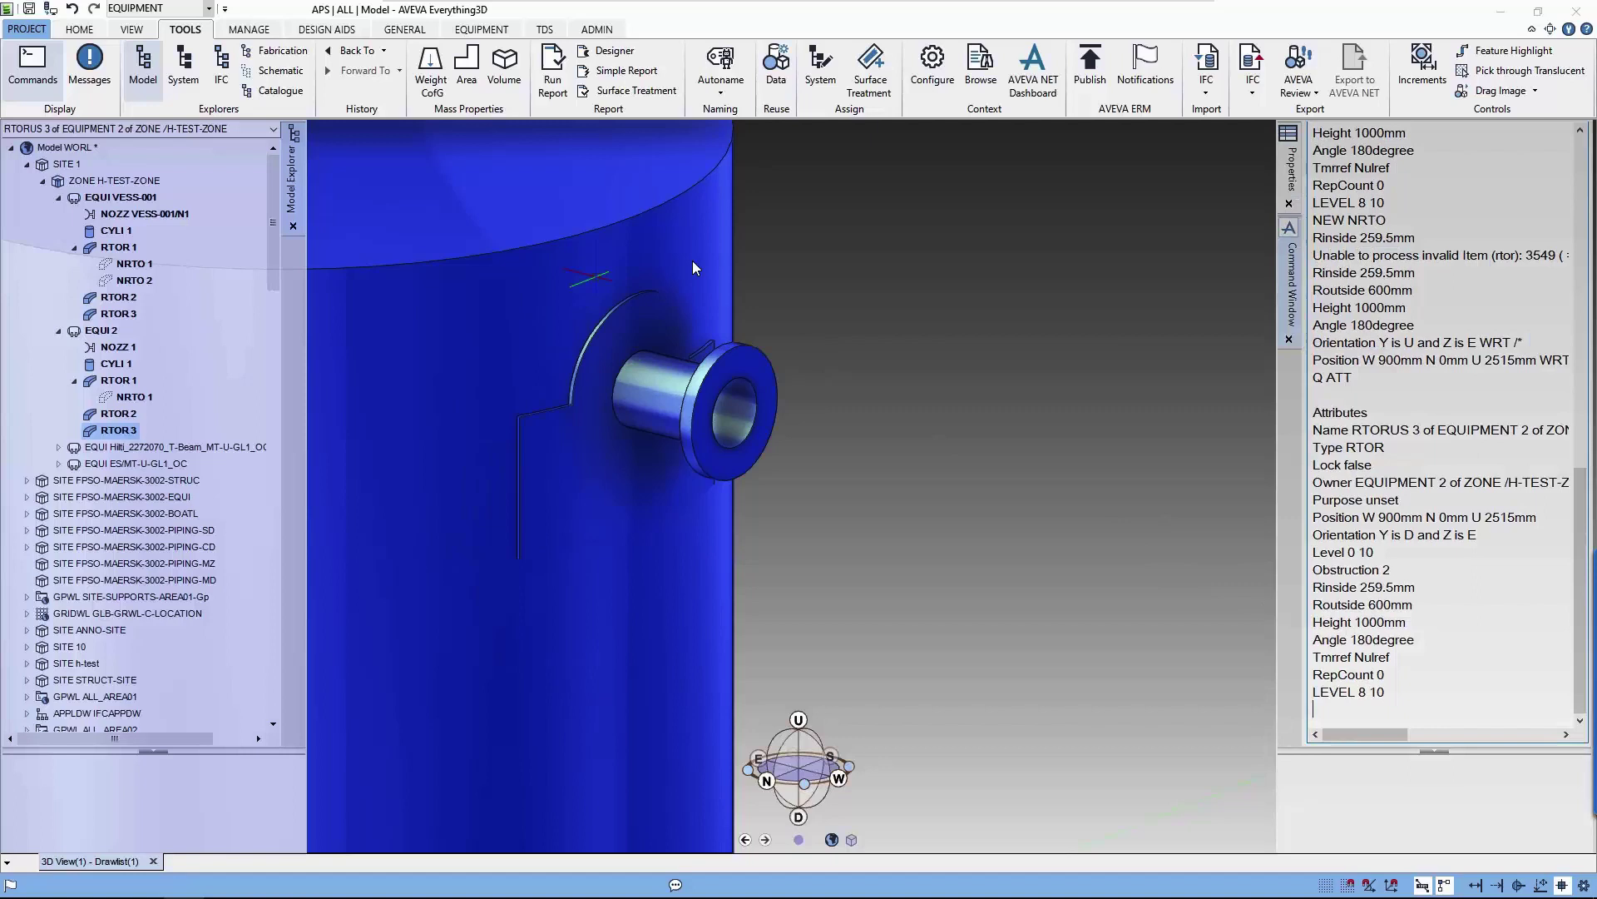
# - Create a second negative torus with NEW NRTO and make NRTO 2 current
pyautogui.click(126, 399)
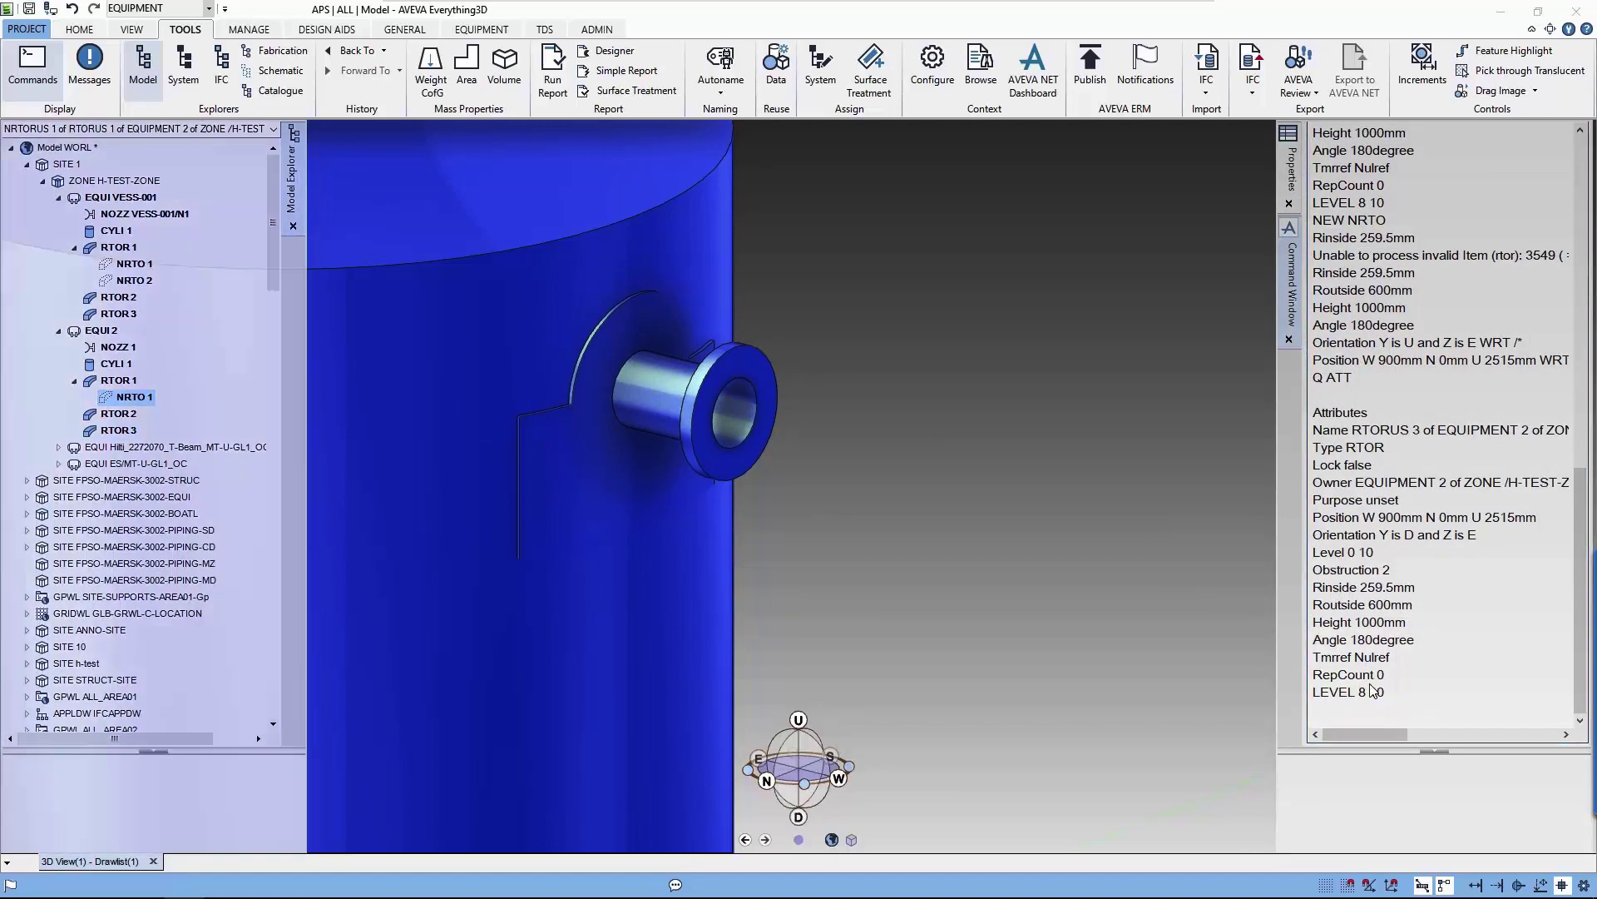
pyautogui.write('NEW NROT')
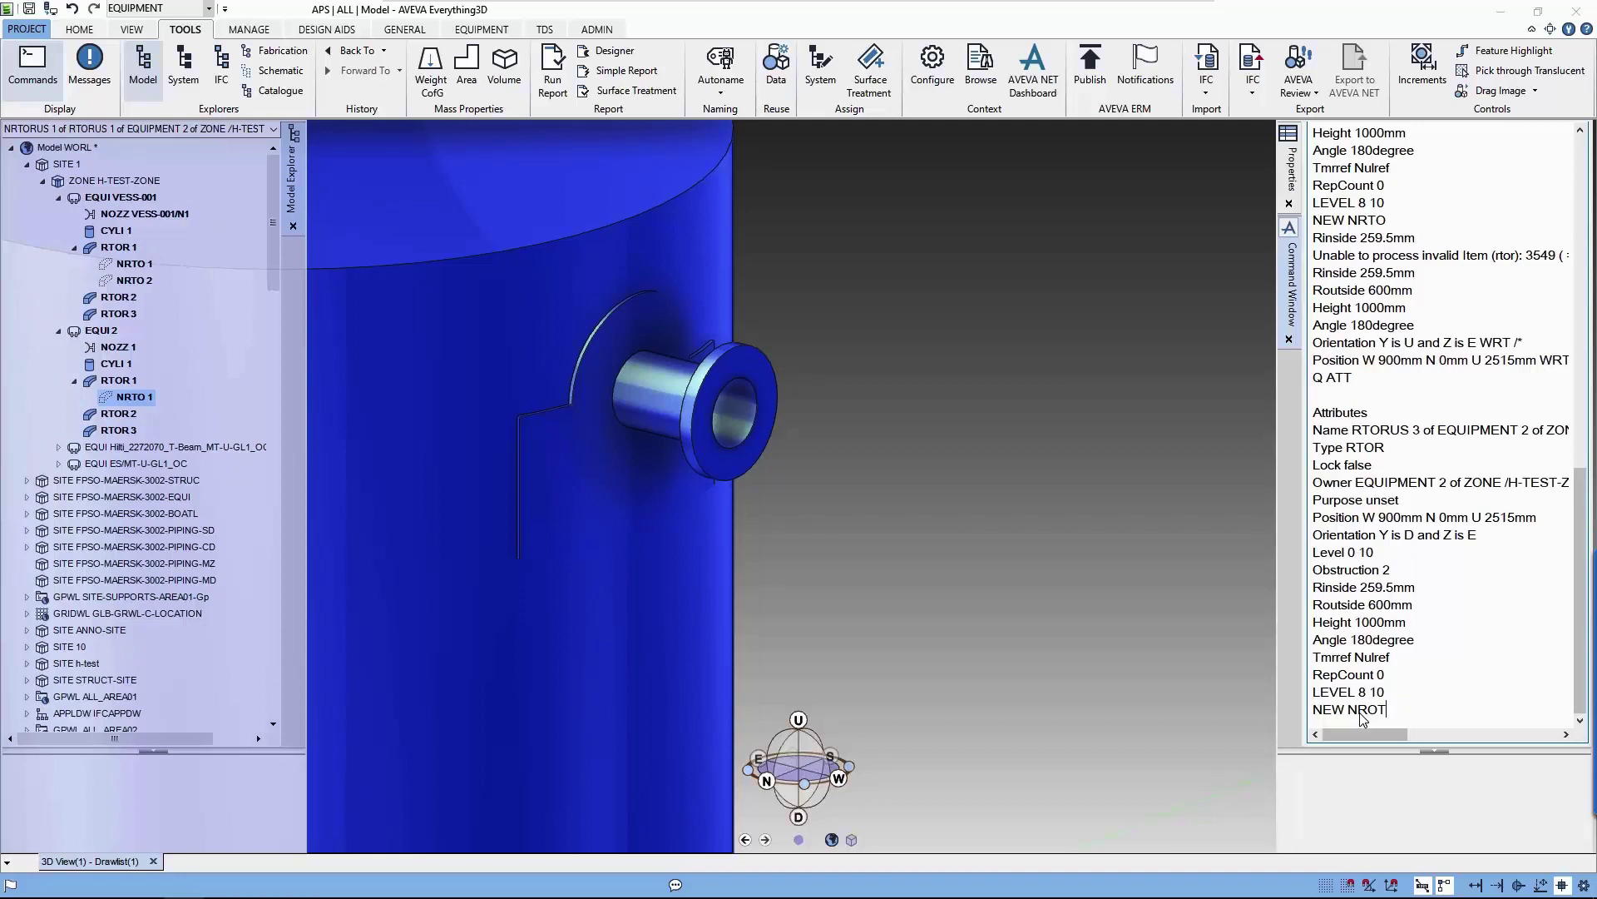
pyautogui.press('BackSpace')
pyautogui.press('BackSpace')
pyautogui.write('TO')
pyautogui.press('Return')
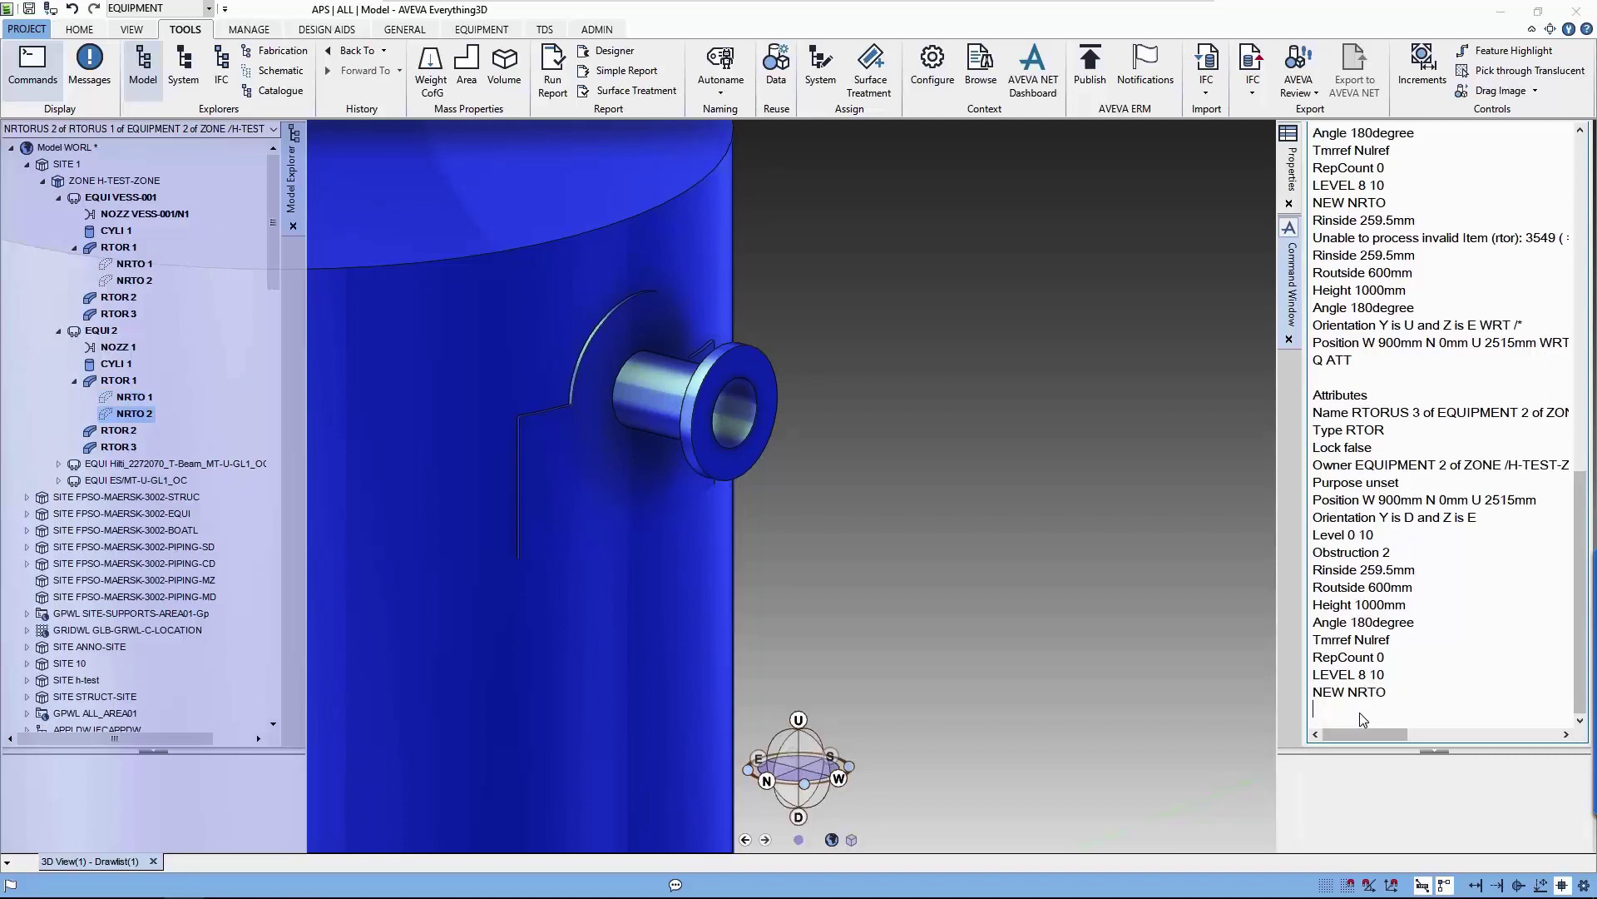
pyautogui.click(134, 397)
pyautogui.keyDown('shift'); pyautogui.click(135, 414); pyautogui.keyUp('shift')
pyautogui.click(135, 415)
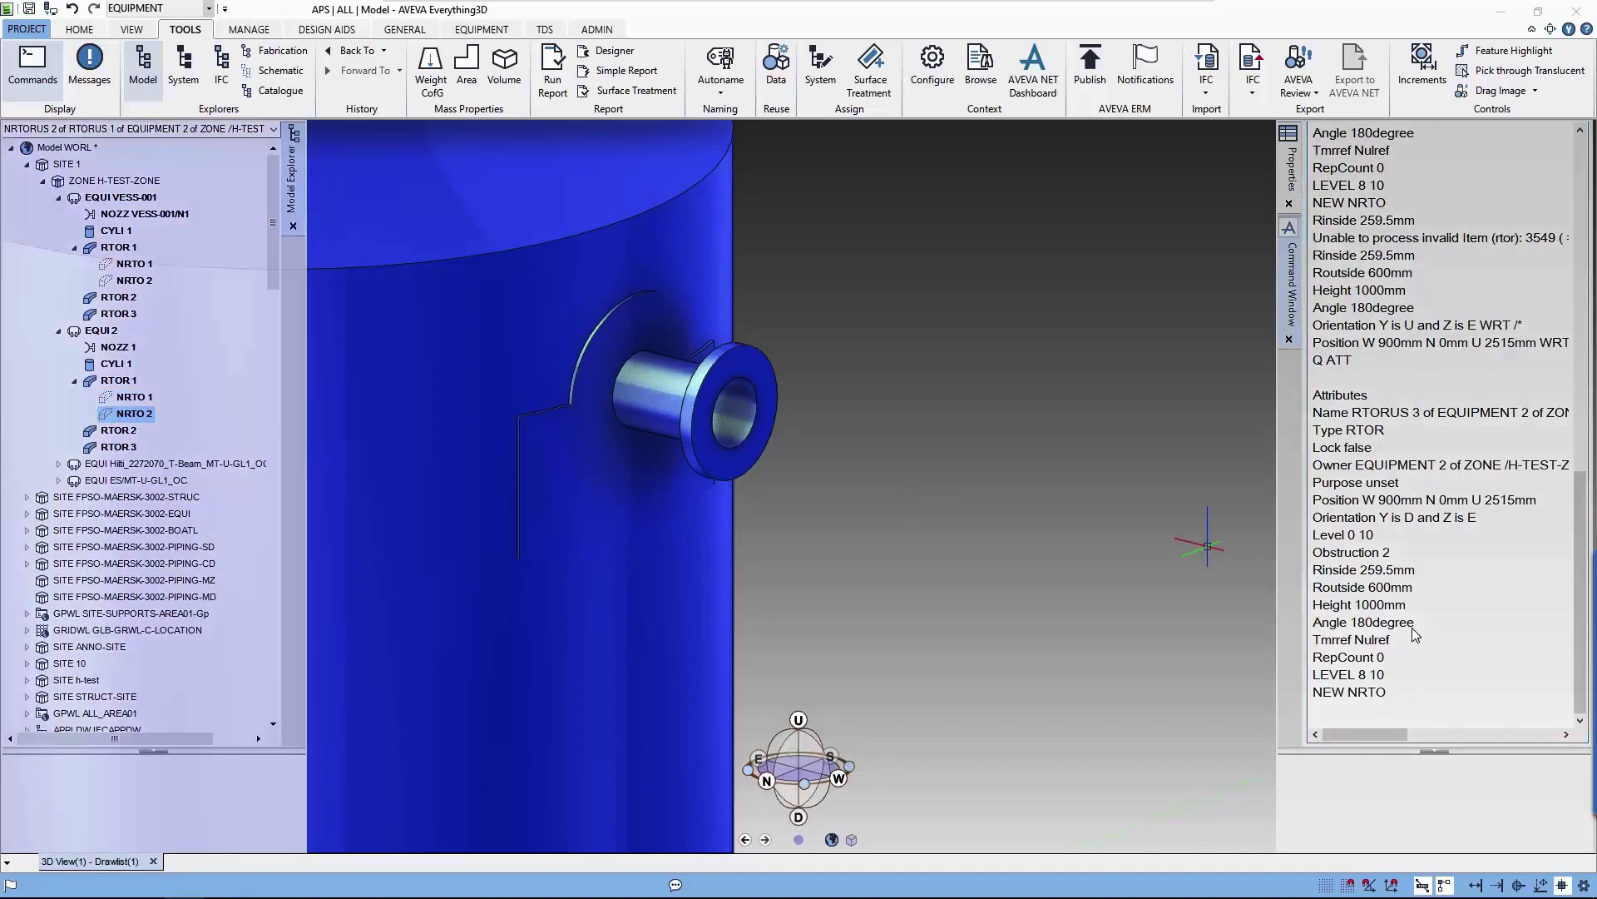
# - Give NRTO 2 Rinside 259.5mm, Routside 600mm, Height 1000mm and Angle 180degree
pyautogui.doubleClick(1419, 569)
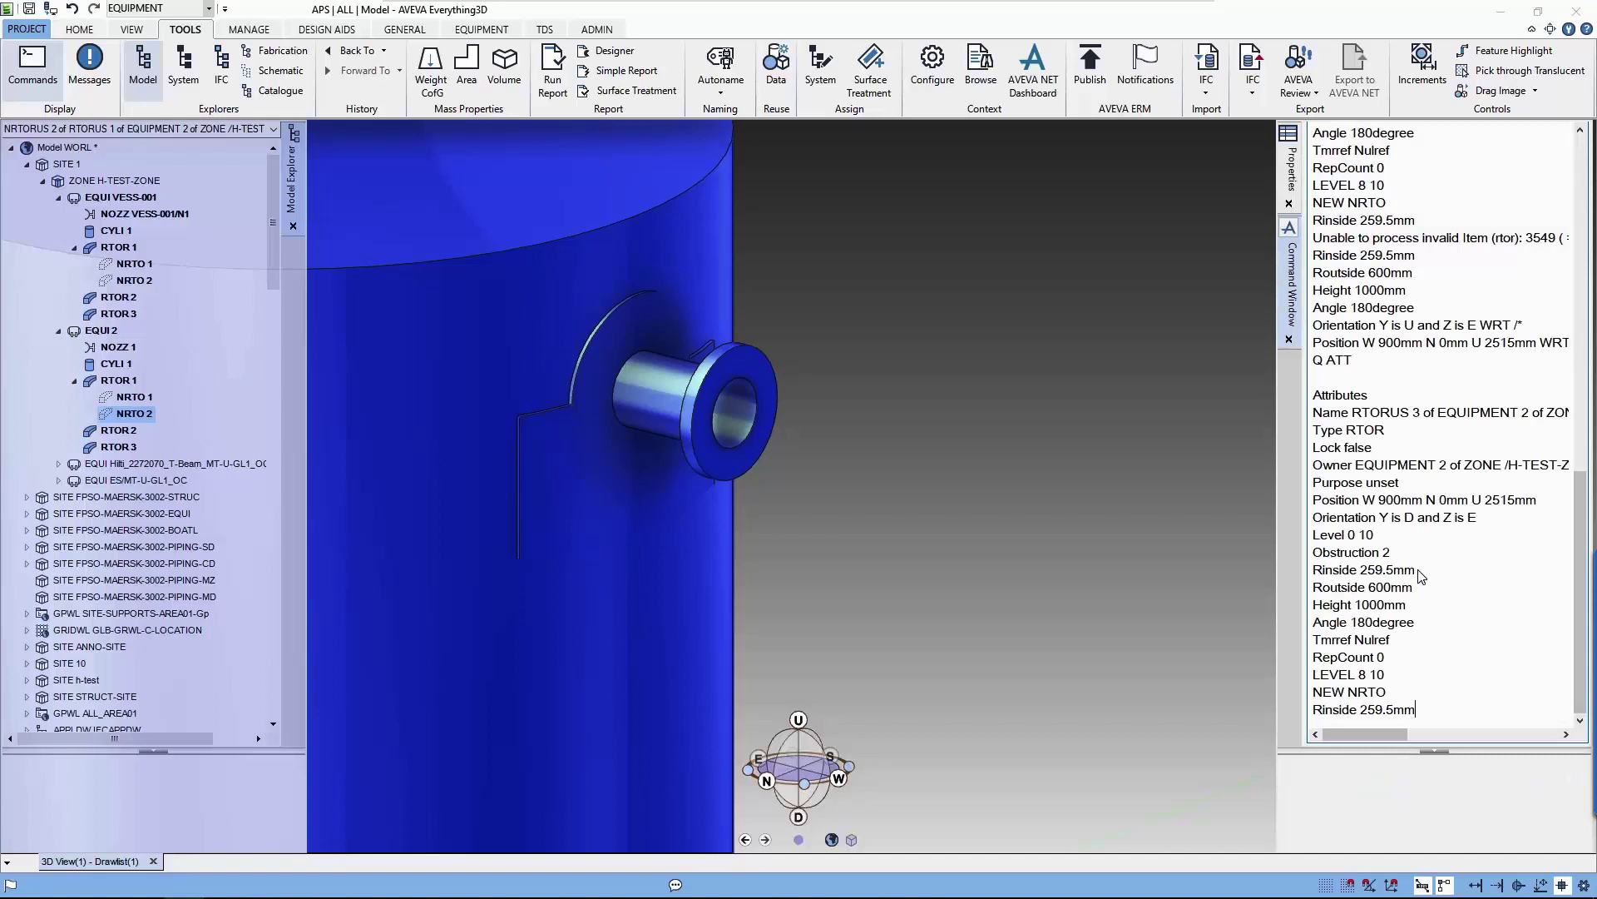
pyautogui.press('Return')
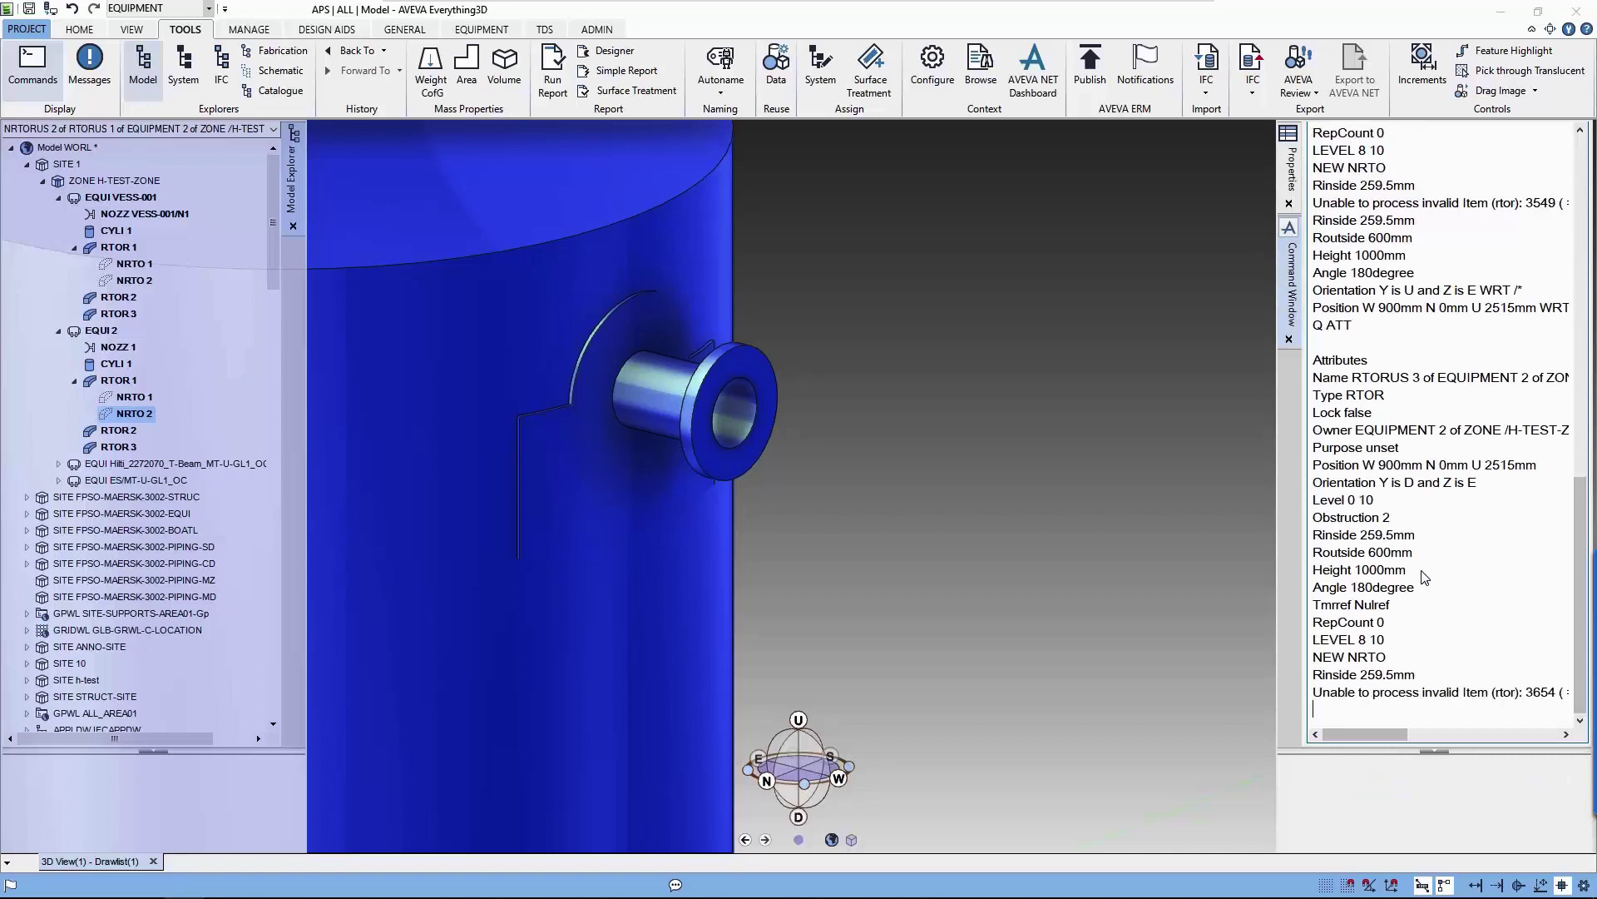
pyautogui.doubleClick(1419, 537)
pyautogui.doubleClick(1417, 536)
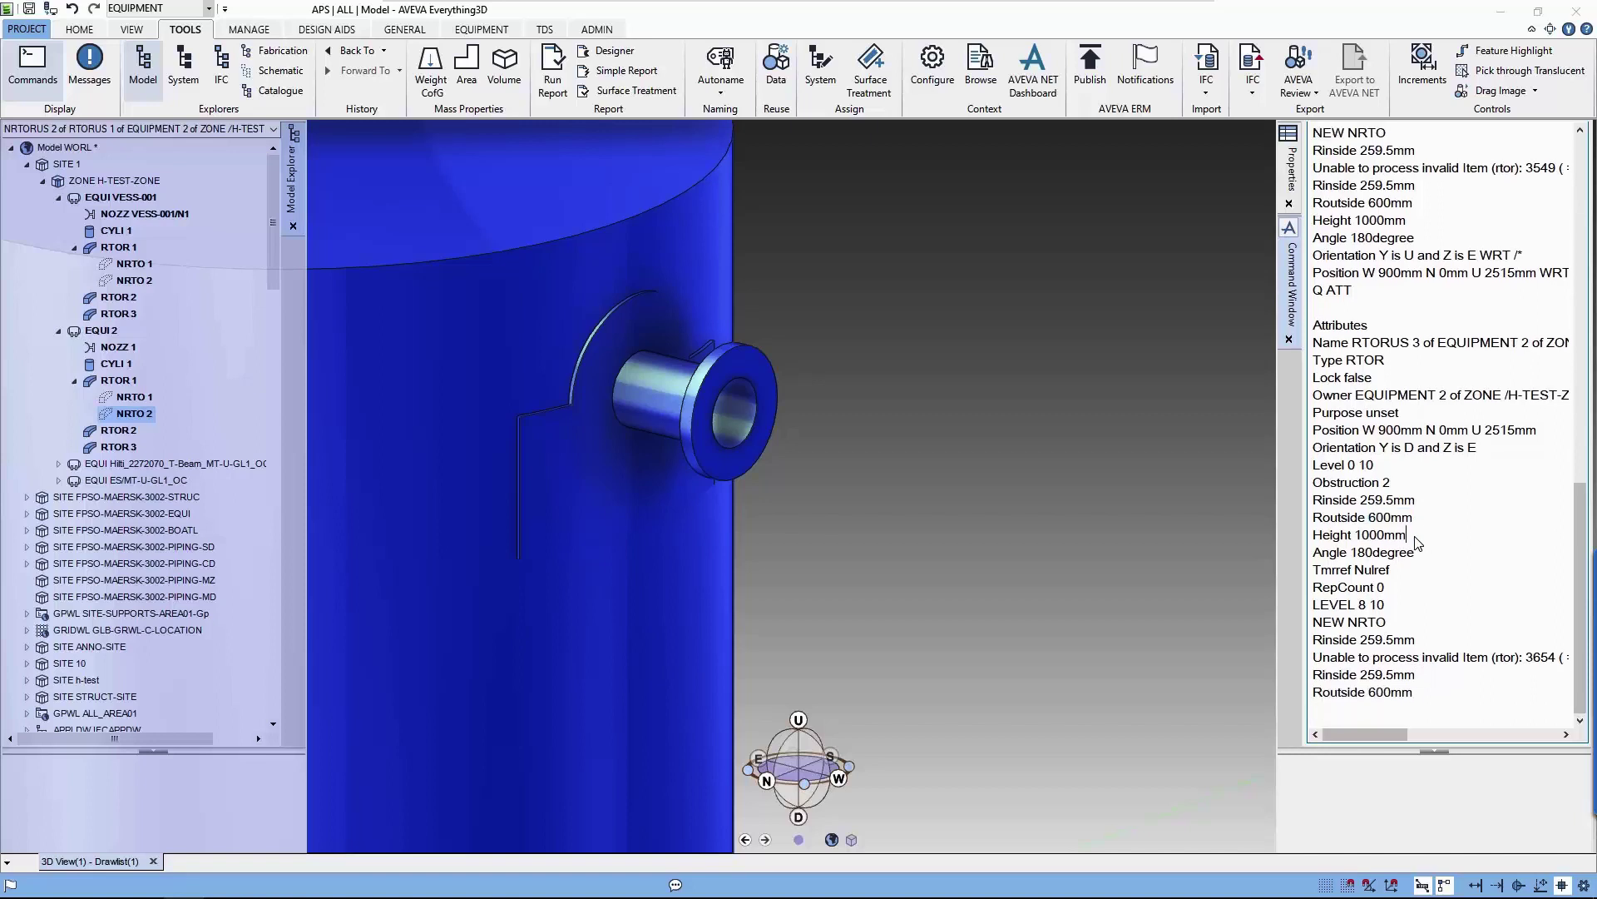
pyautogui.doubleClick(1418, 537)
pyautogui.press('Return')
pyautogui.doubleClick(1418, 537)
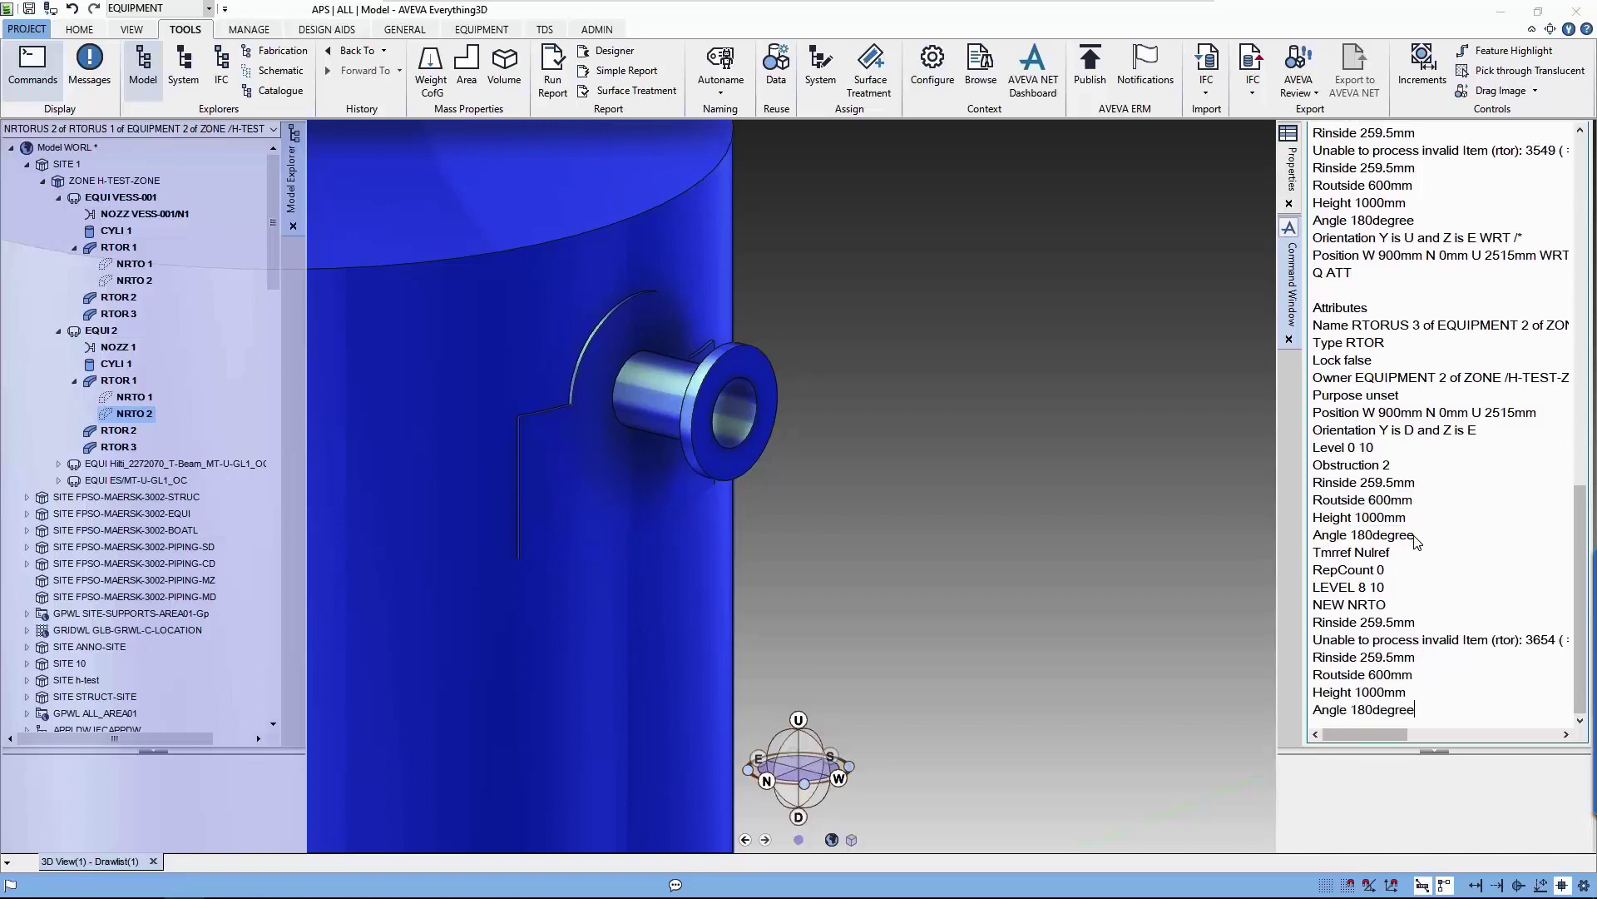
pyautogui.press('Return')
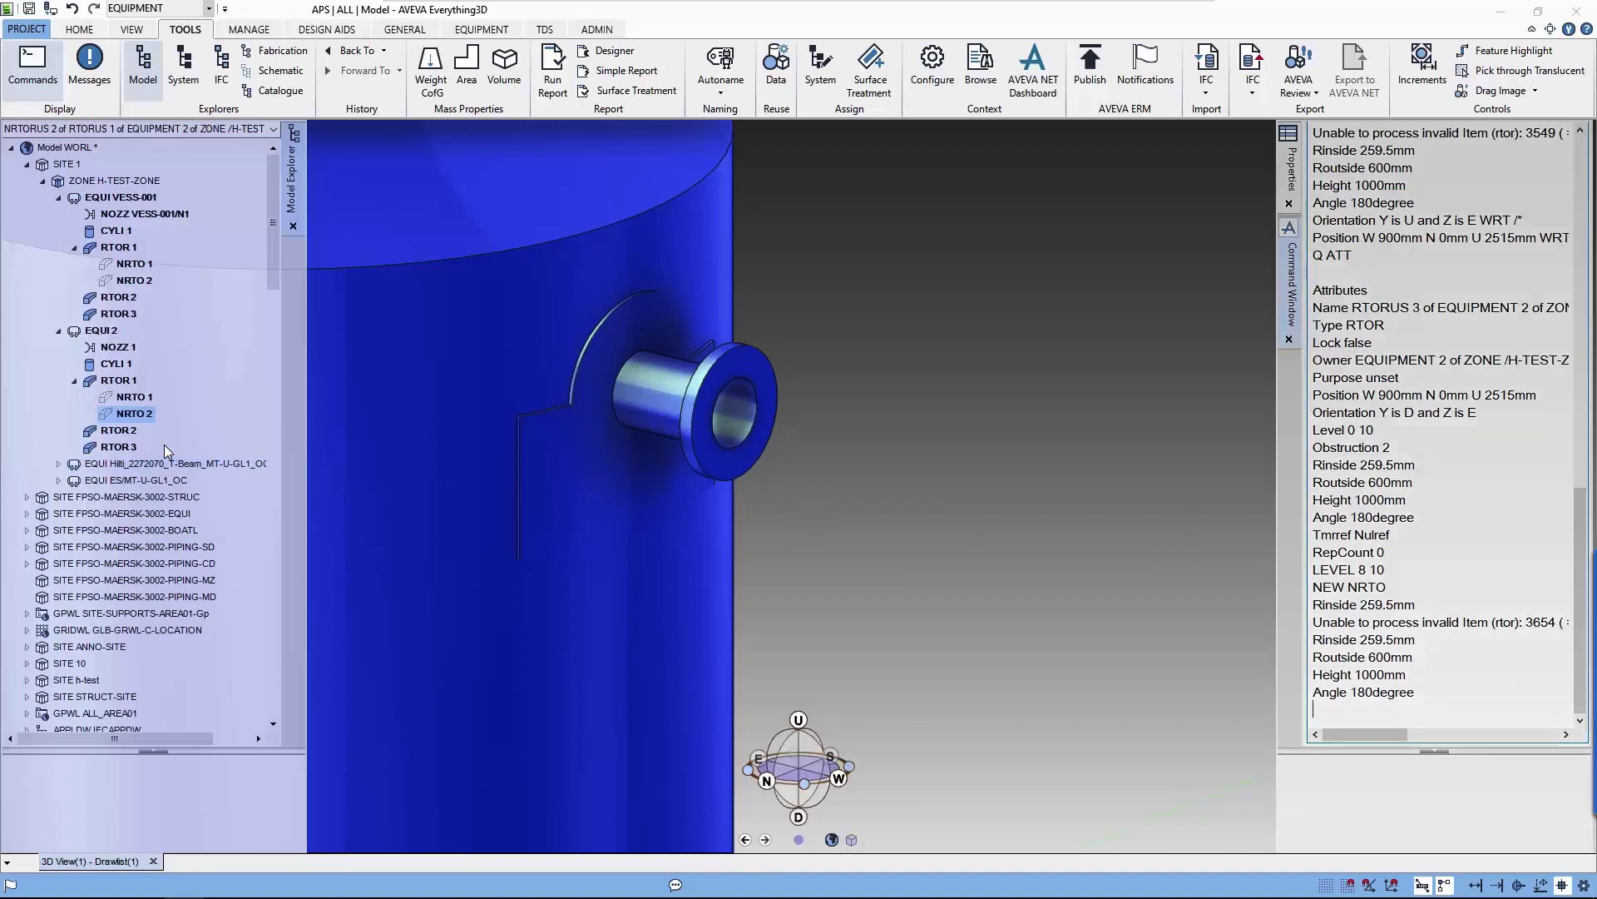
# - Store RTOR 3's position in !P and orientation in !O from !!CE.POS and !!CE.ORI
pyautogui.click(163, 446)
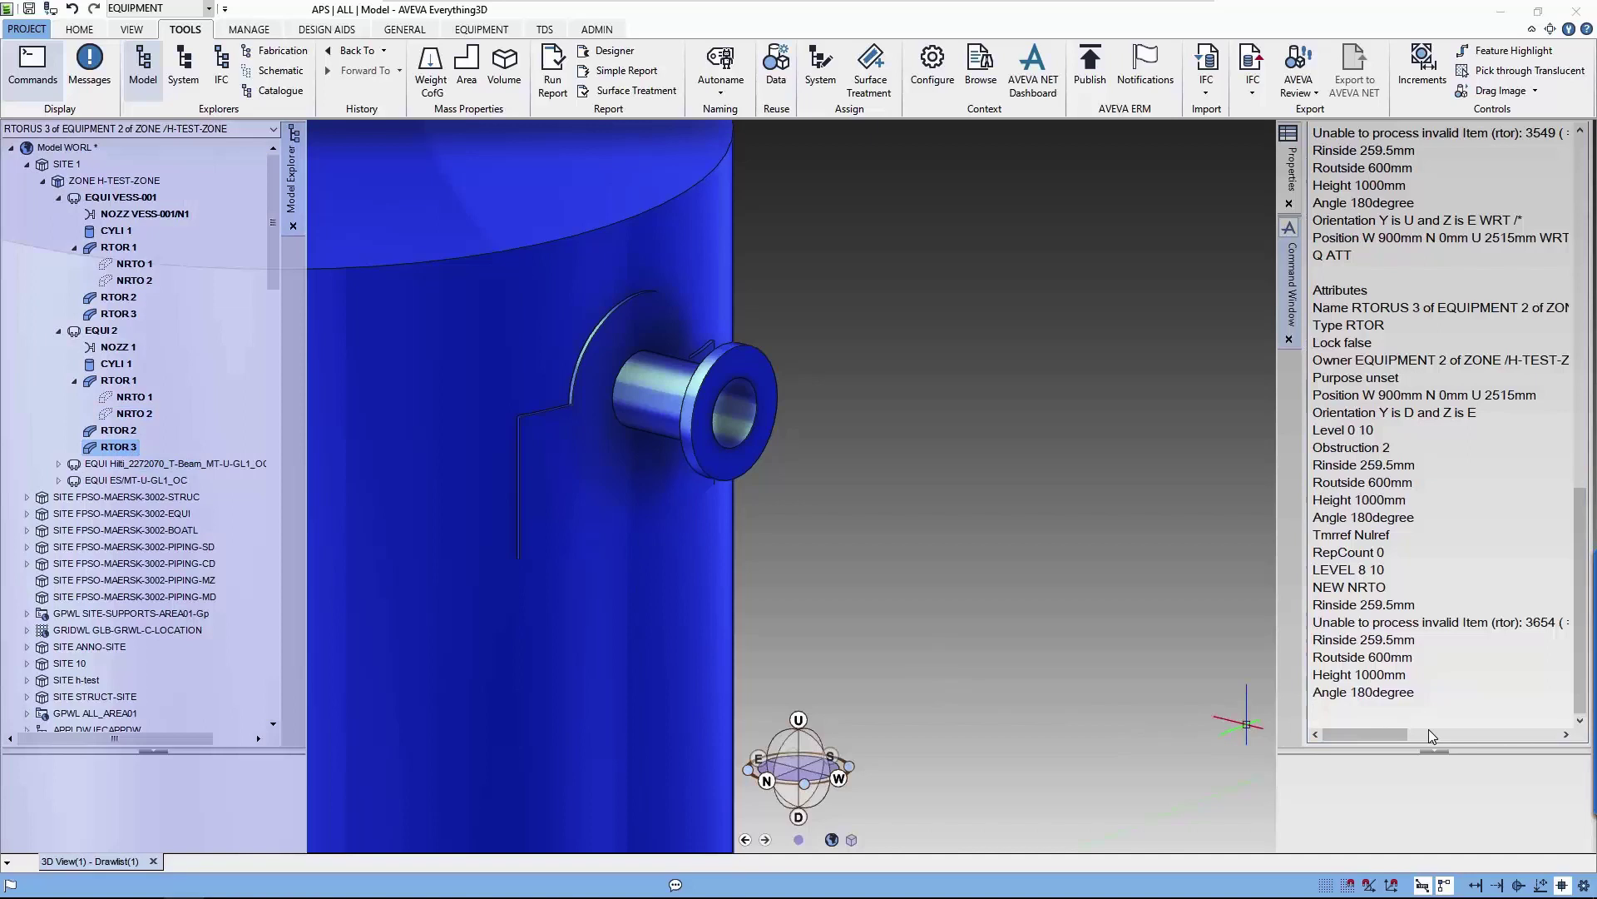
pyautogui.click(1444, 719)
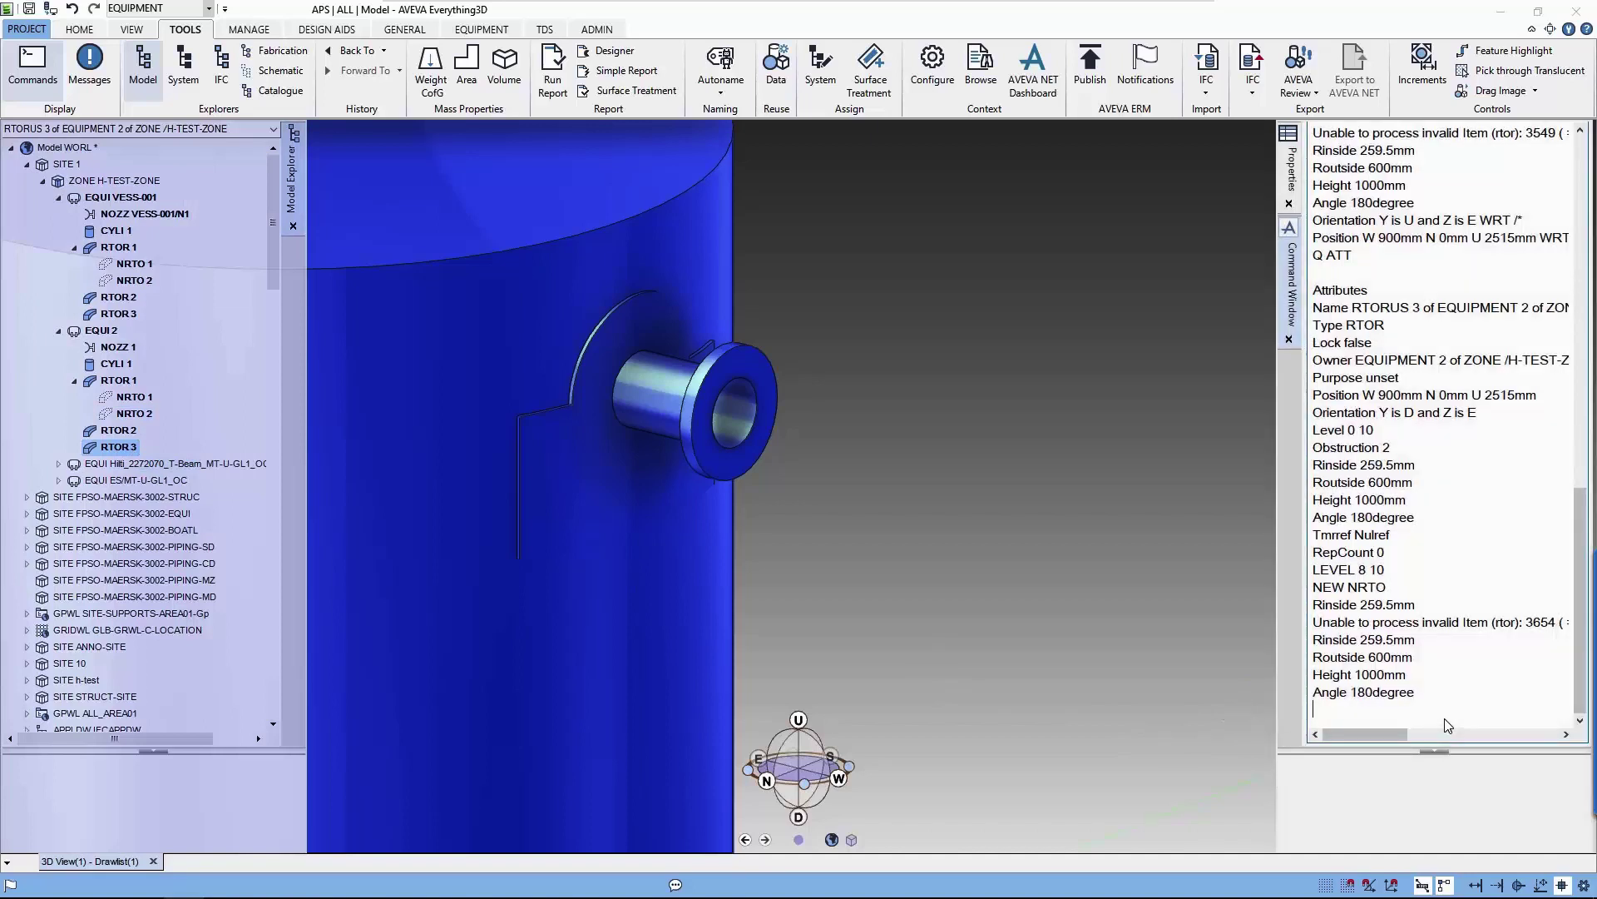
pyautogui.write('!P = !!ce.POS')
pyautogui.press('Return')
pyautogui.write('!')
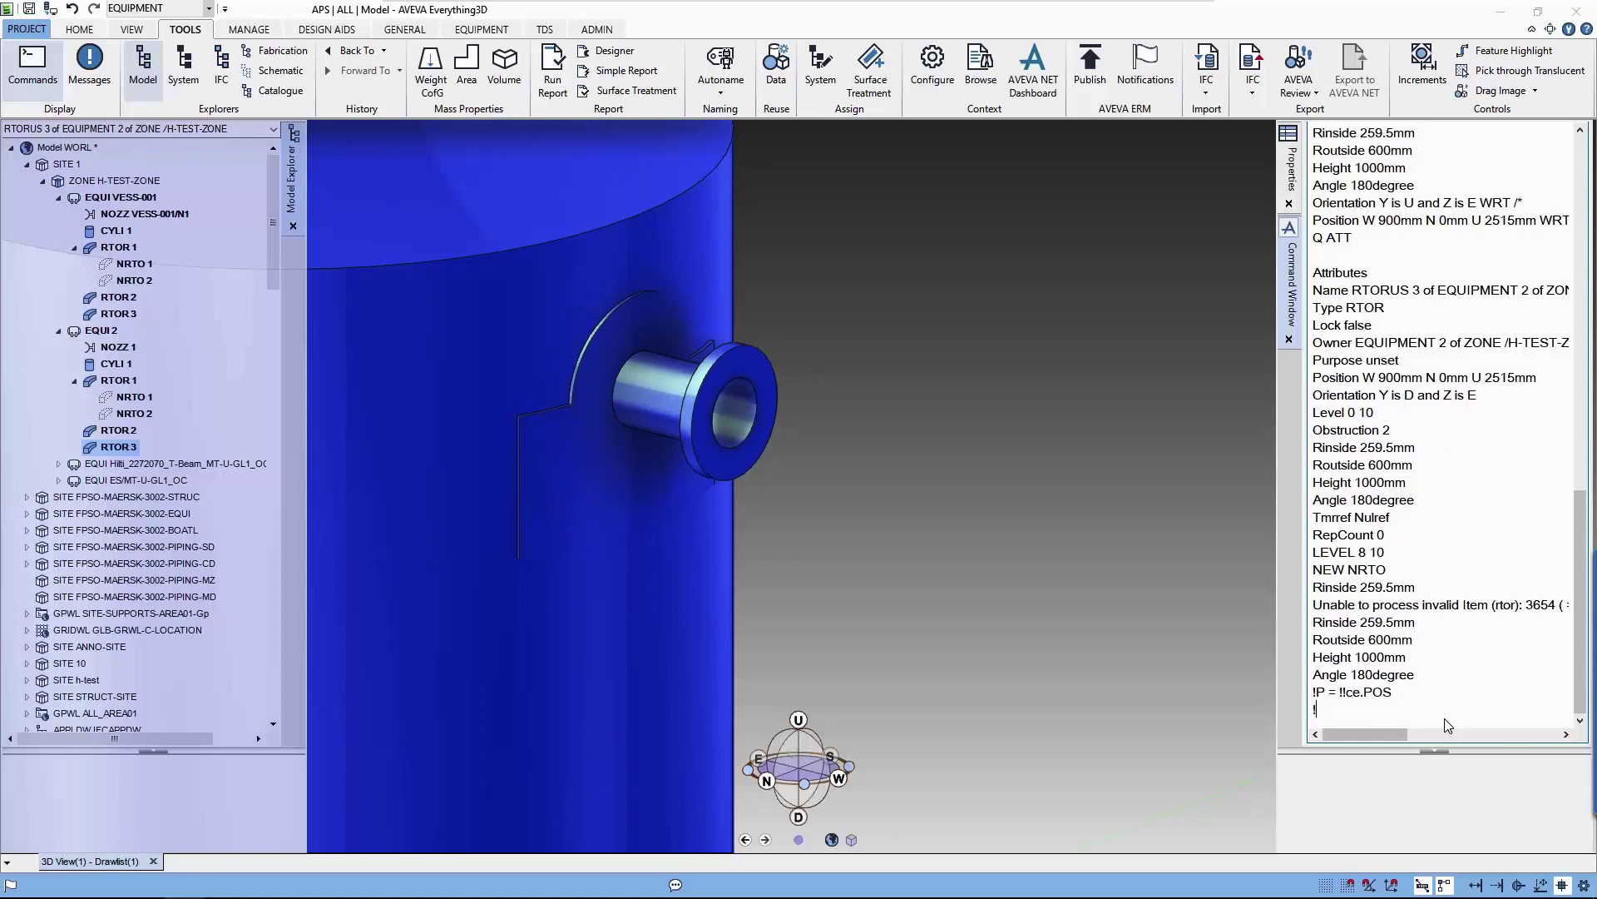
pyautogui.write('O = !!CE.ORI')
pyautogui.press('Return')
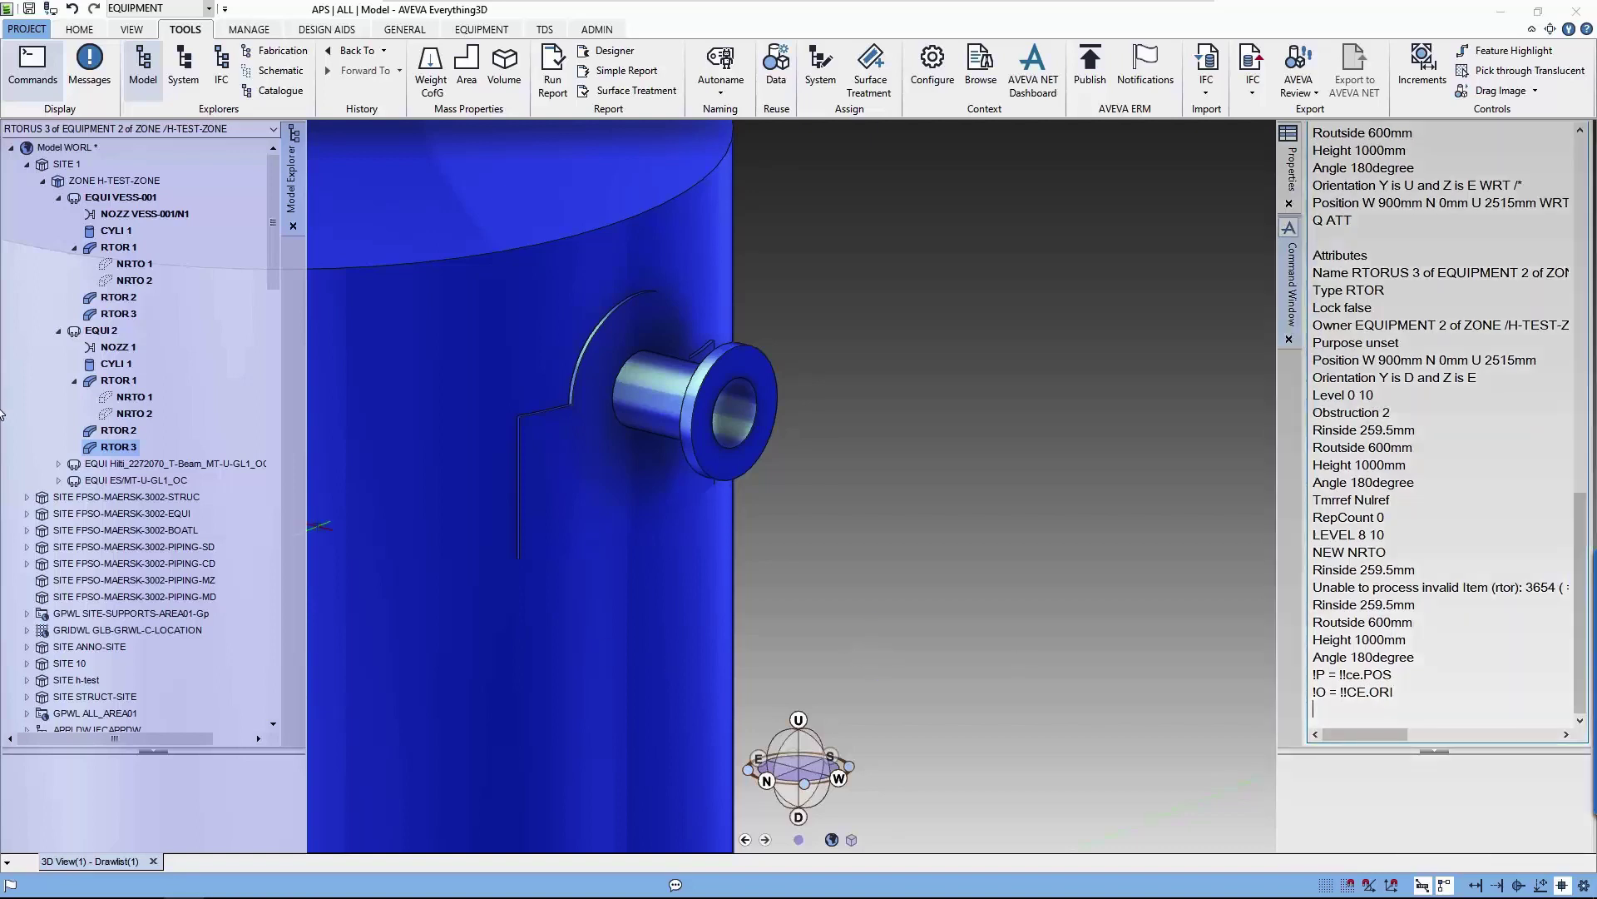
pyautogui.click(120, 411)
# - Give NRTO 2 RTORUS 3's stored position !P and orientation !O via !!ce.POS and !!CE.ORI
pyautogui.click(120, 411)
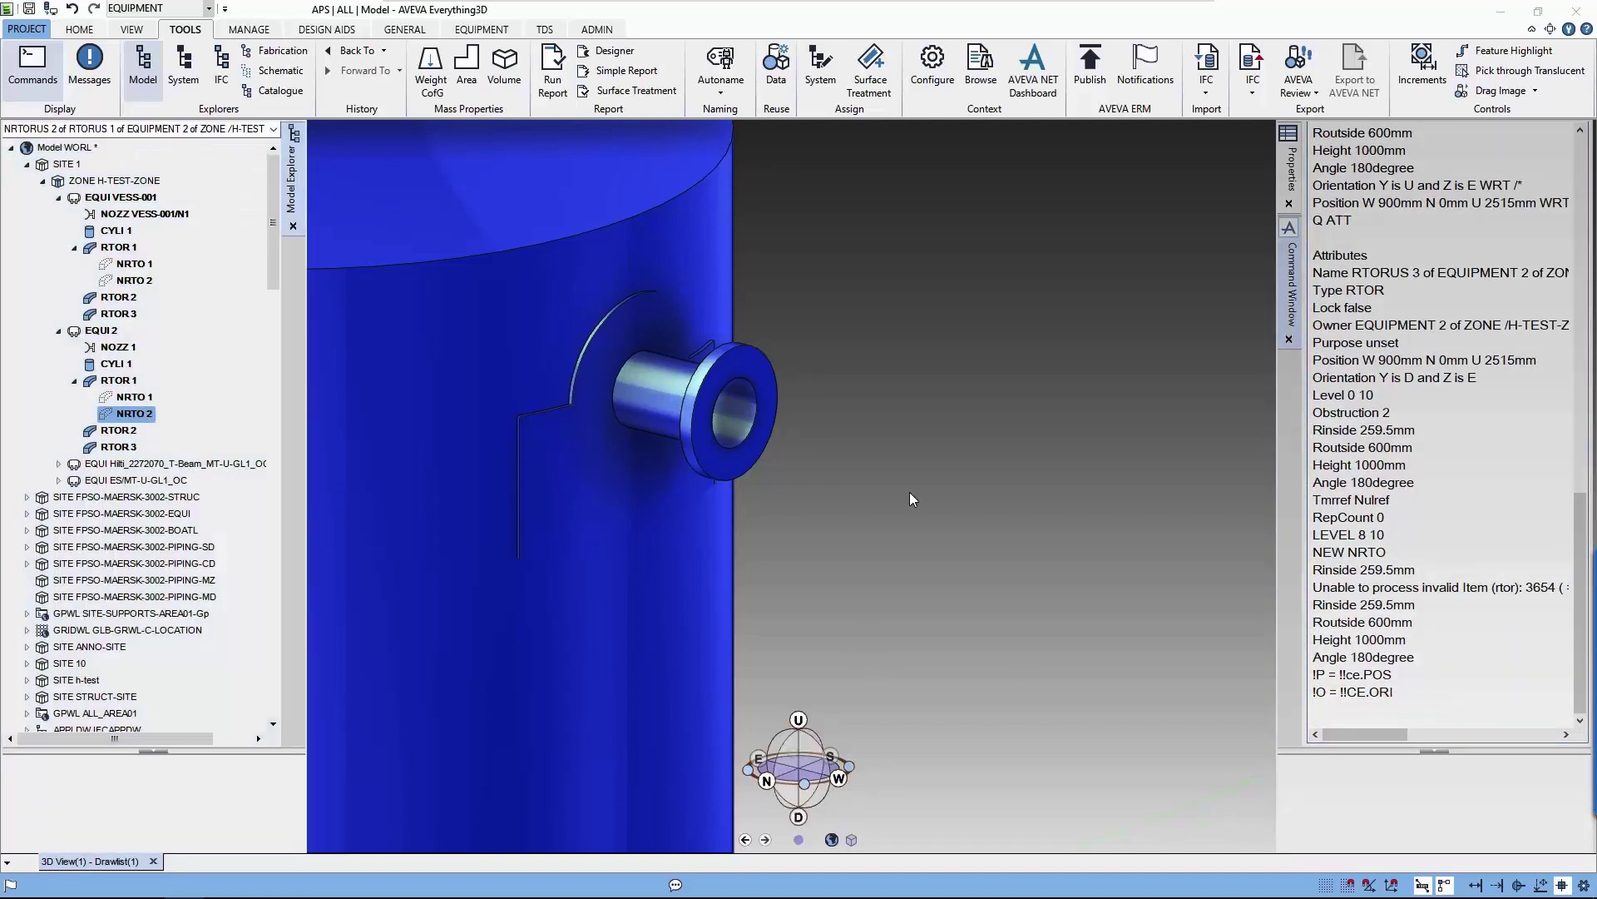
pyautogui.click(1382, 709)
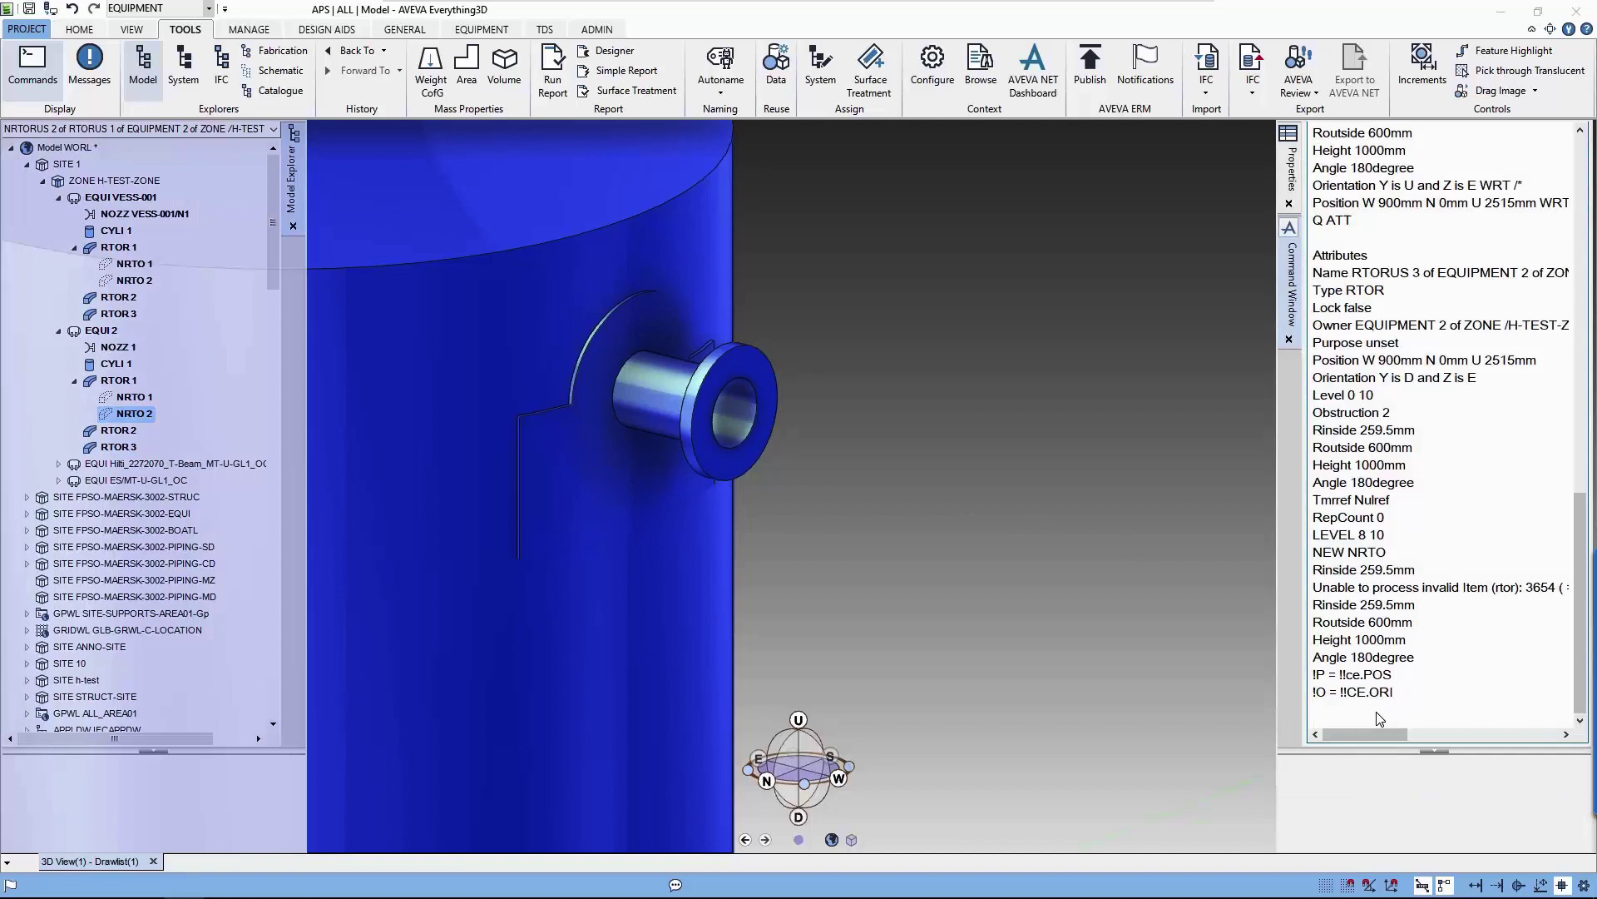
pyautogui.write('!!ce.POS = !P')
pyautogui.press('Return')
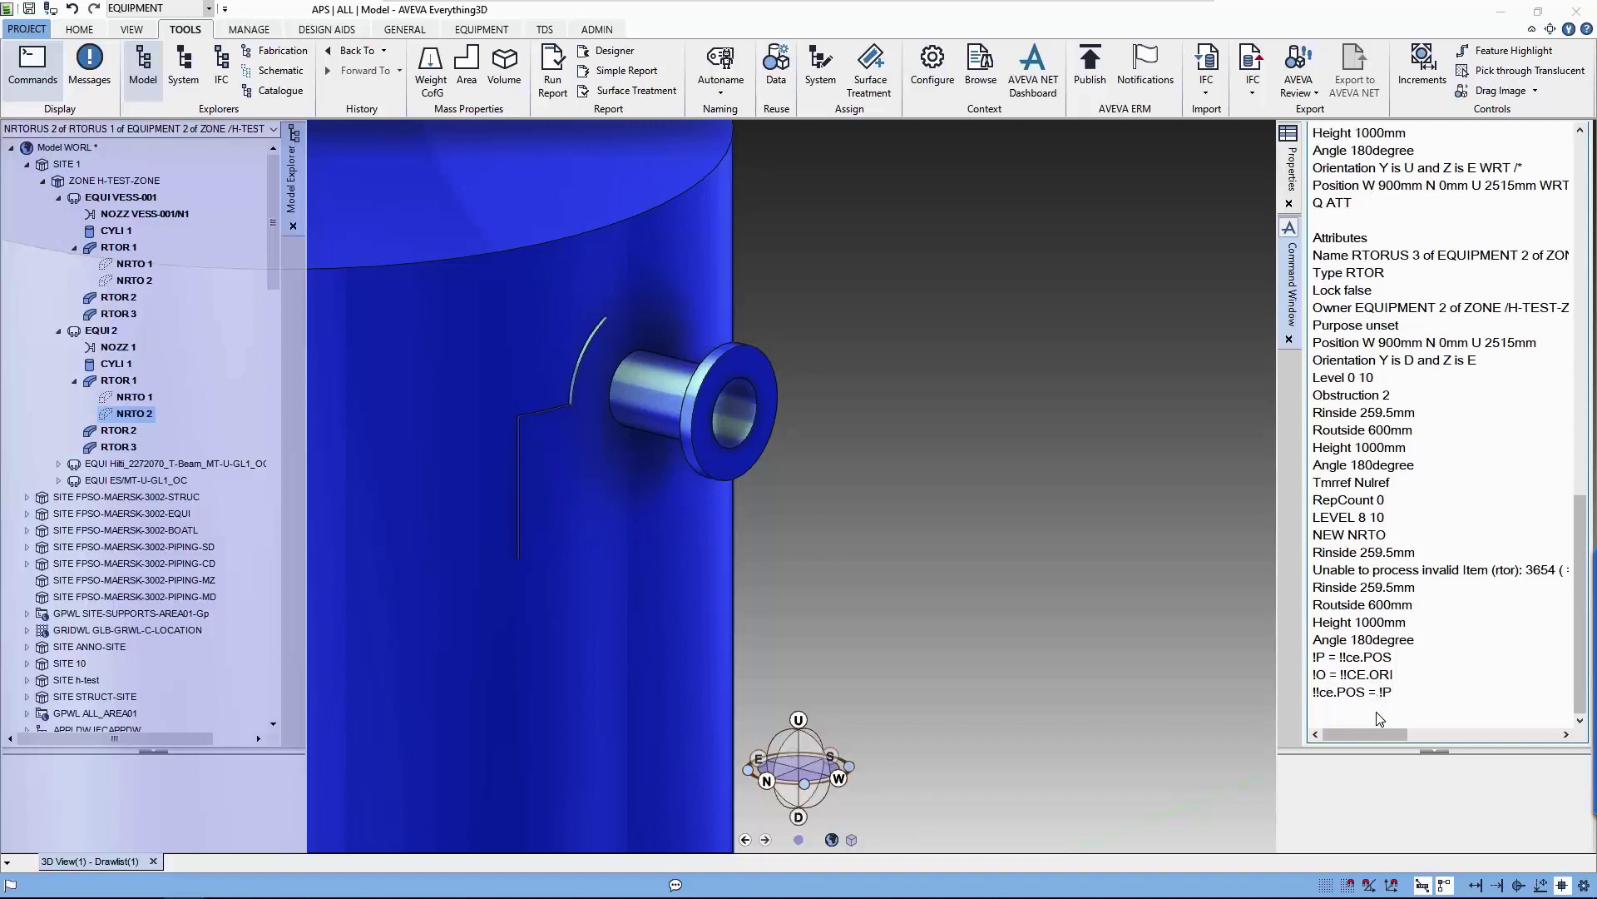
pyautogui.write('!!CE.ORI = !O')
pyautogui.press('Return')
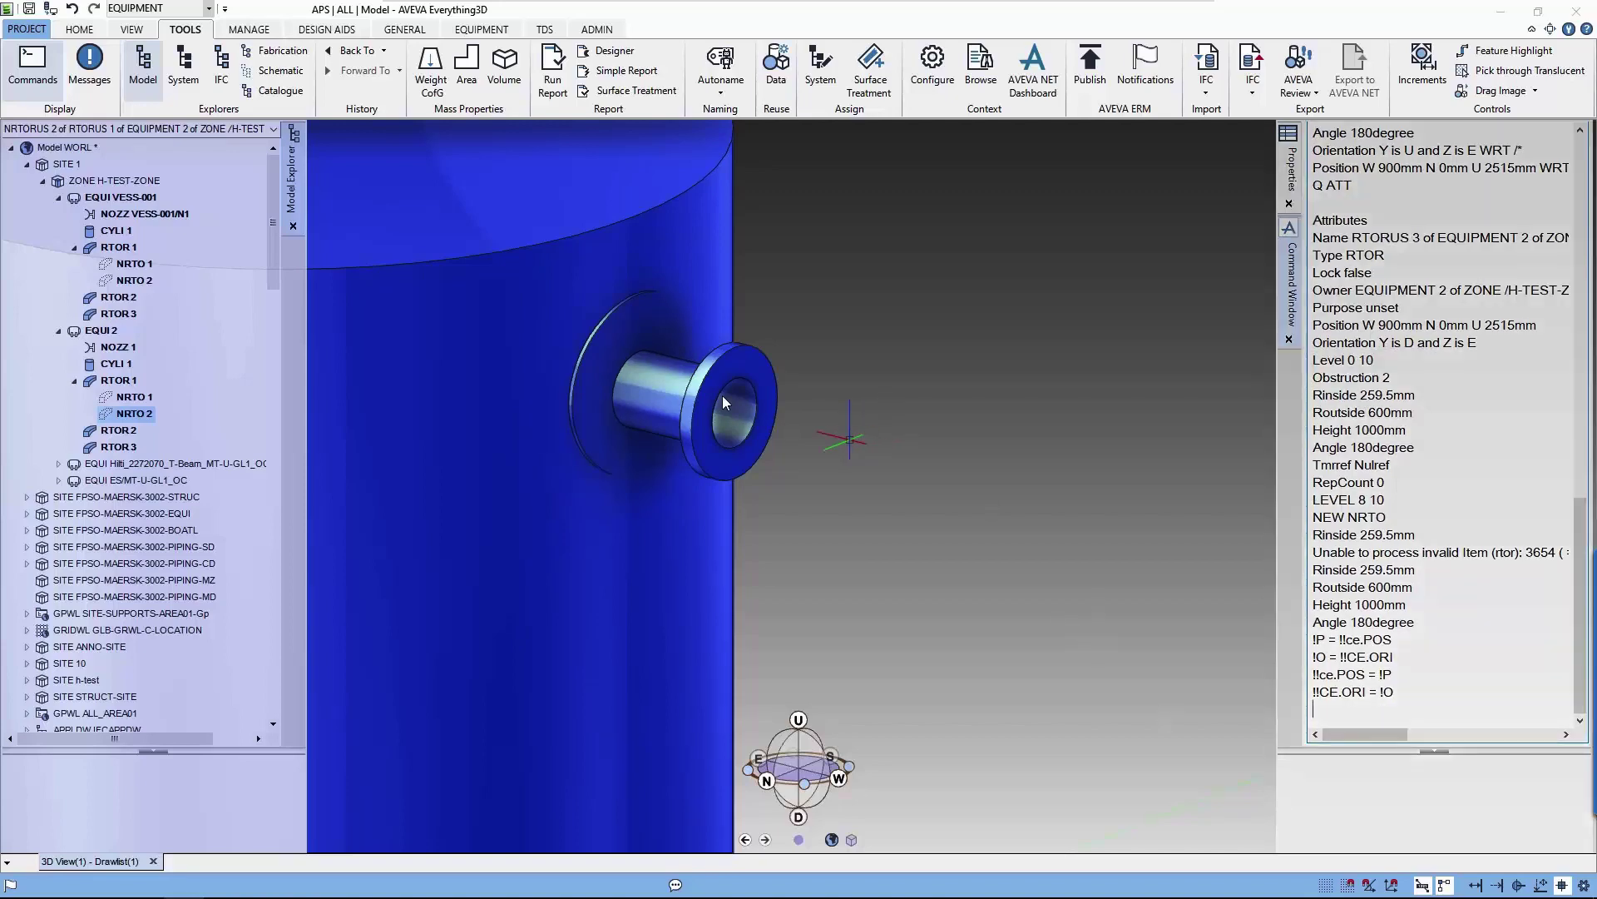
# - Orbit the vessel so the nozzle faces forward and zoom in close on its pad ring
pyautogui.moveTo(720, 398); pyautogui.dragTo(820, 389, button='middle')
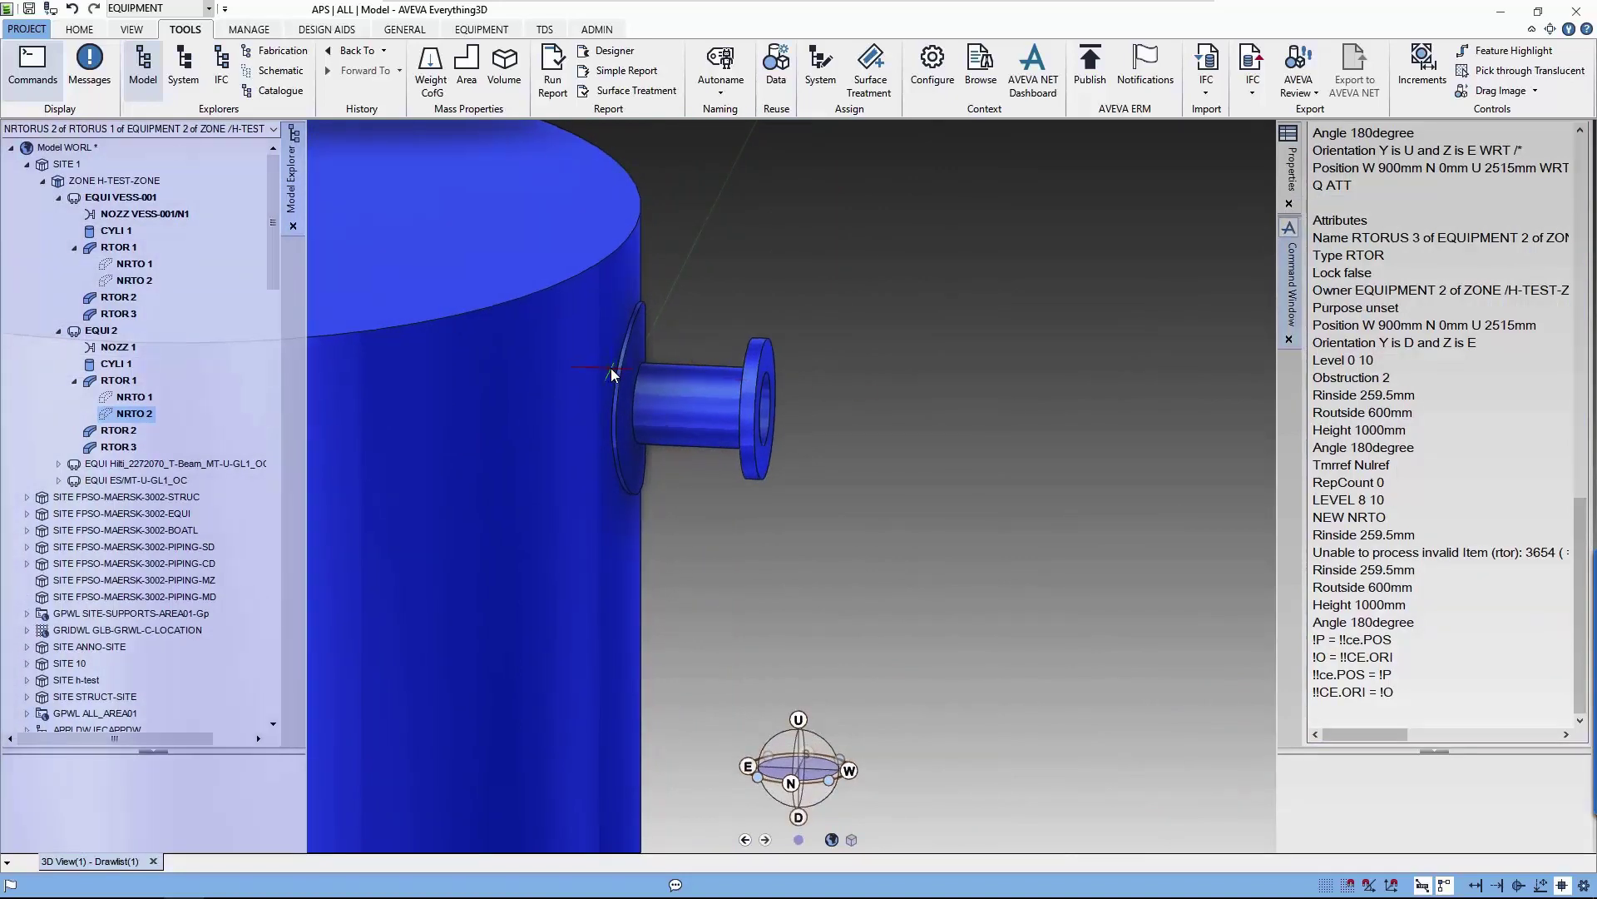
pyautogui.scroll(-5, 611, 374)
pyautogui.moveTo(706, 422)
pyautogui.mouseDown(button='middle')
pyautogui.moveTo(646, 459)
pyautogui.moveTo(522, 486)
pyautogui.moveTo(250, 451)
pyautogui.moveTo(53, 451)
pyautogui.moveTo(72, 397)
pyautogui.moveTo(107, 398)
pyautogui.moveTo(161, 441)
pyautogui.moveTo(316, 482)
pyautogui.moveTo(608, 521)
pyautogui.mouseUp(button='middle')
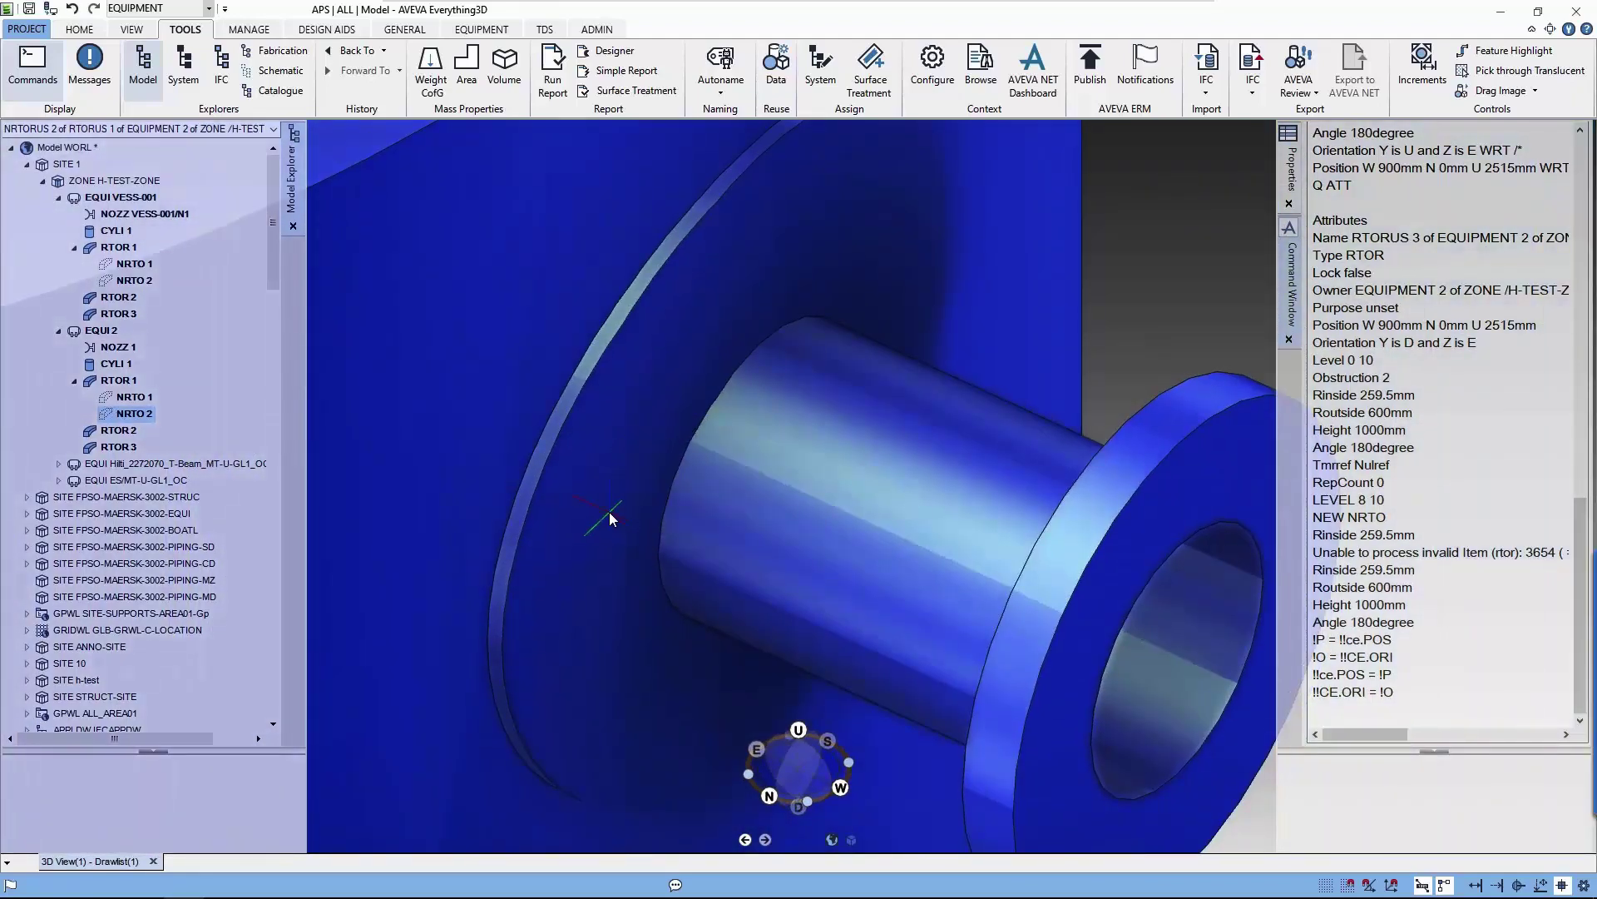